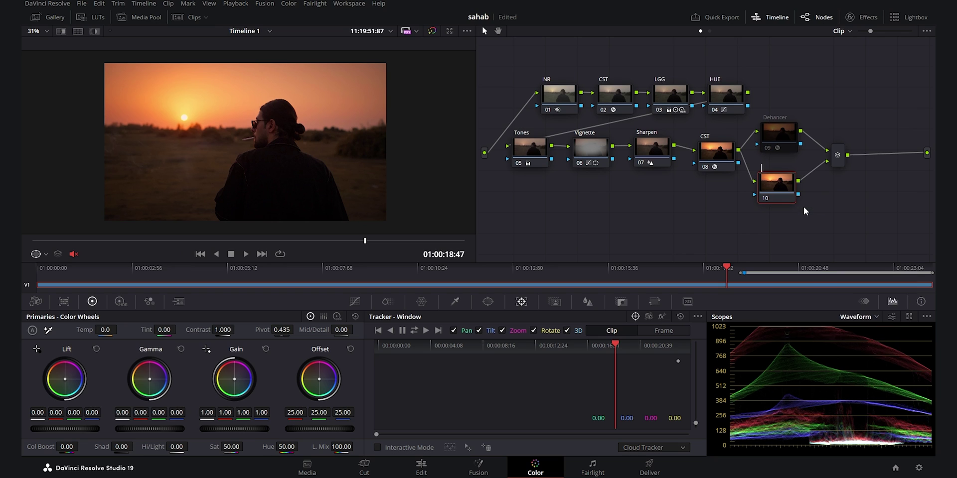
Label node 10 "Film look creator" and apply the Film Look Creator effect to it, searching the effects library for "film"
{"action": "type", "text": "Film look cre..."}
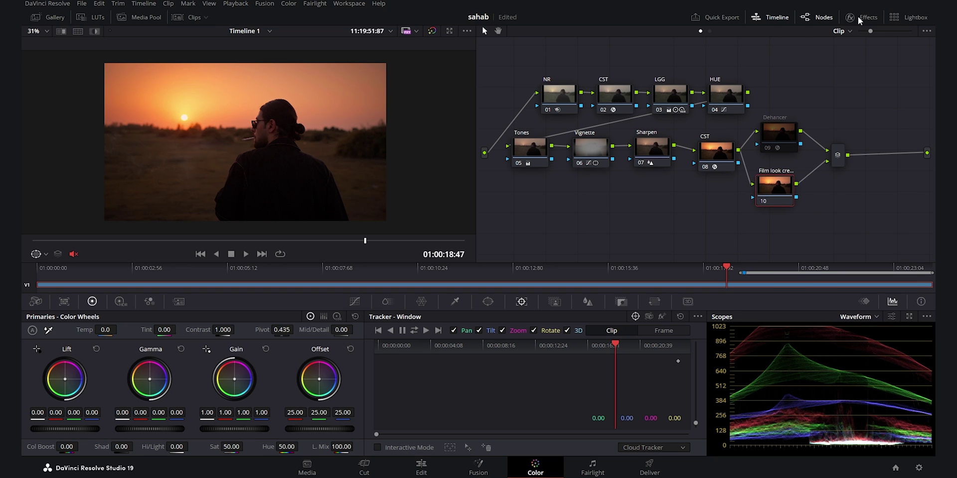
{"action": "left_click", "coordinate": [858, 18]}
{"action": "left_click_drag", "start_coordinate": [740, 189], "coordinate": [691, 212]}
{"action": "left_click", "coordinate": [909, 31]}
{"action": "type", "text": "film"}
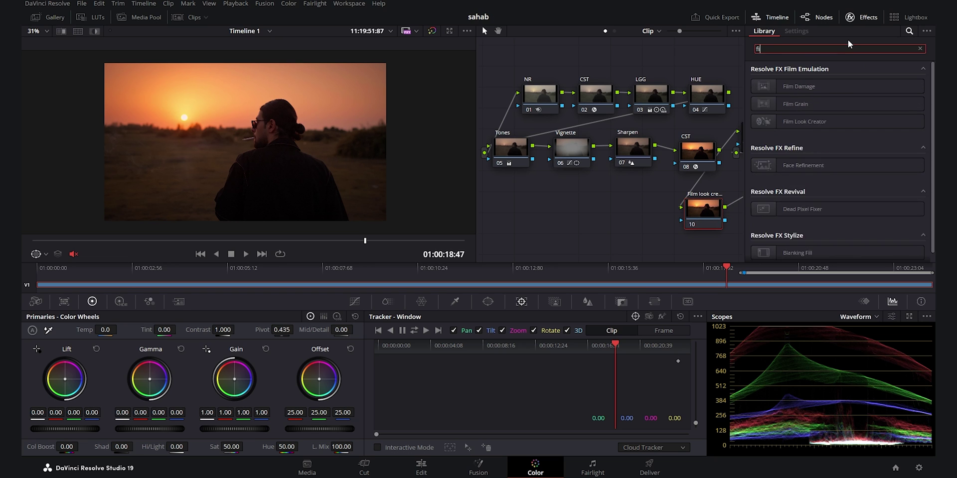
{"action": "left_click_drag", "start_coordinate": [817, 121], "coordinate": [775, 193]}
{"action": "left_click", "coordinate": [864, 20]}
{"action": "left_click", "coordinate": [863, 17]}
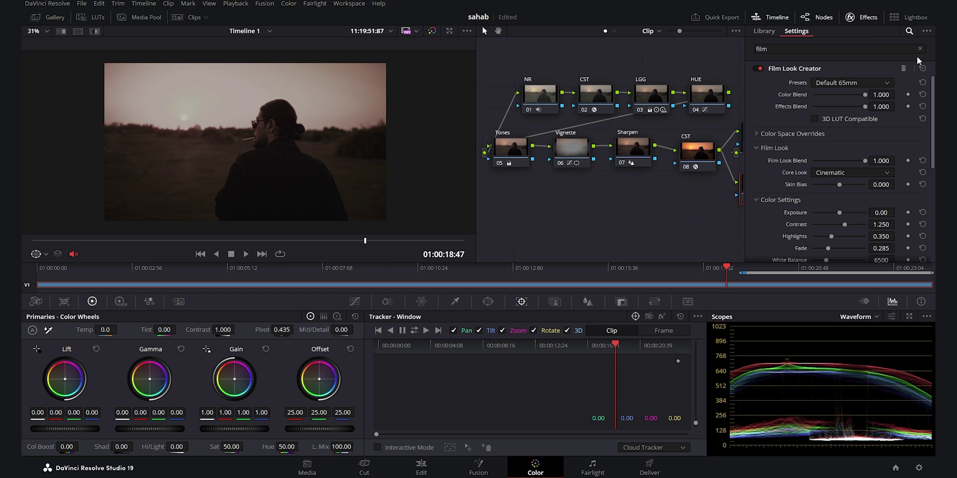
Expand the Color Space Overrides of Film Look Creator and check the output color space and gamma in the CST node 08
{"action": "left_click", "coordinate": [762, 135]}
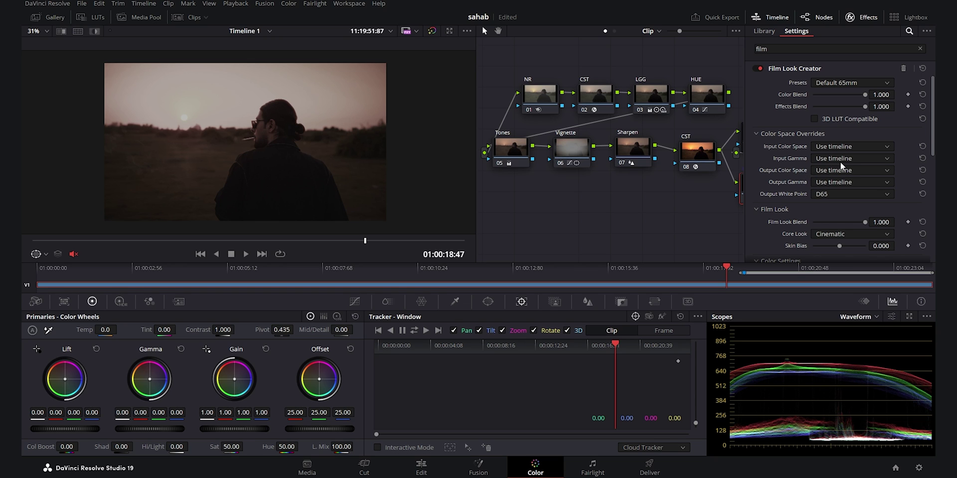
{"action": "left_click", "coordinate": [697, 158]}
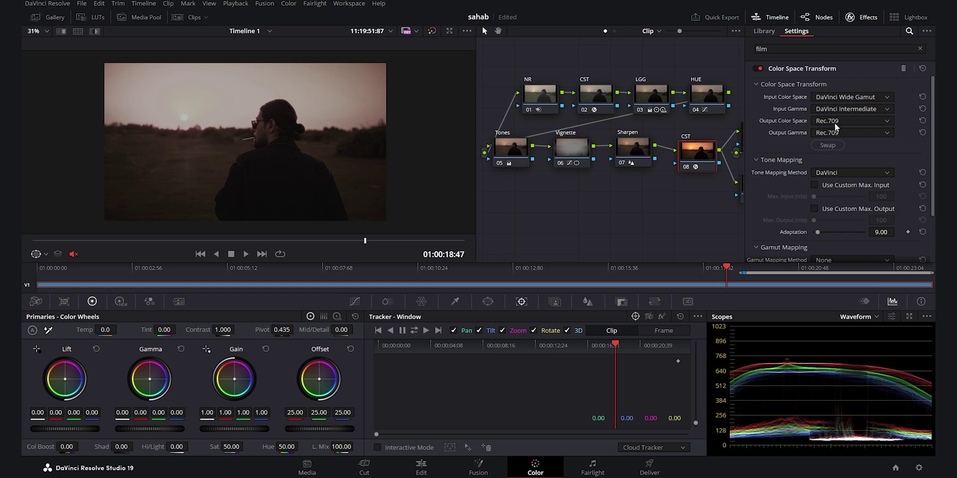
{"action": "left_click", "coordinate": [864, 19]}
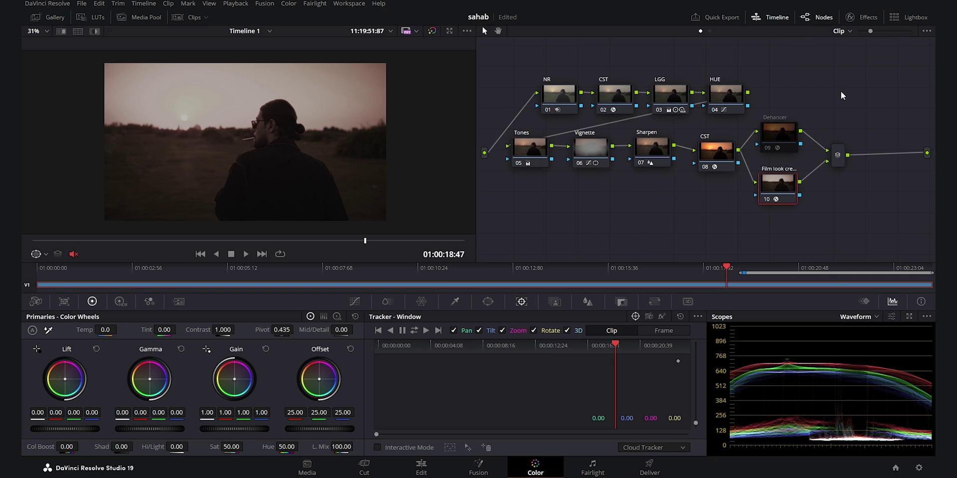
Set the Film Look Creator's input color space and input gamma overrides to Rec.709
{"action": "left_click", "coordinate": [863, 19]}
{"action": "left_click", "coordinate": [902, 131]}
{"action": "left_click", "coordinate": [866, 145]}
{"action": "scroll", "coordinate": [853, 204], "scroll_direction": "down", "scroll_amount": 5}
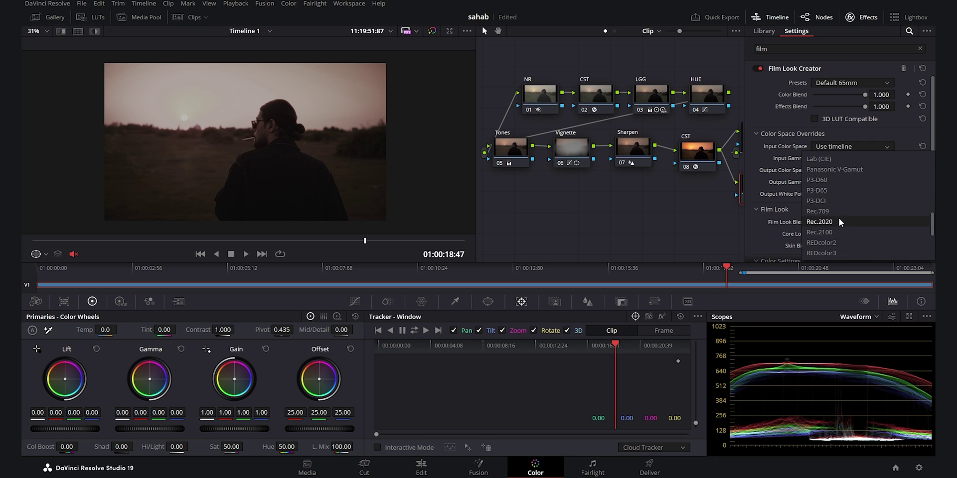
{"action": "left_click", "coordinate": [838, 214]}
{"action": "left_click", "coordinate": [842, 158]}
{"action": "scroll", "coordinate": [856, 250], "scroll_direction": "down", "scroll_amount": 5}
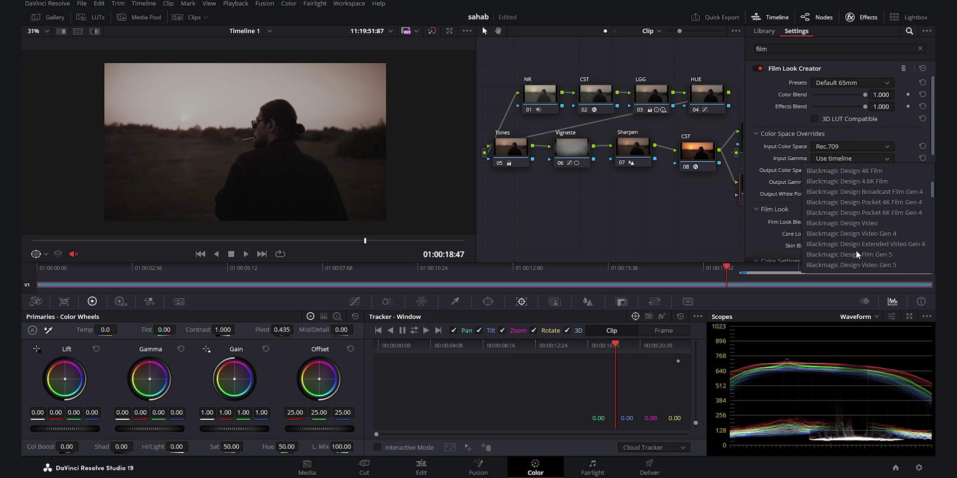
{"action": "scroll", "coordinate": [848, 240], "scroll_direction": "down", "scroll_amount": 3}
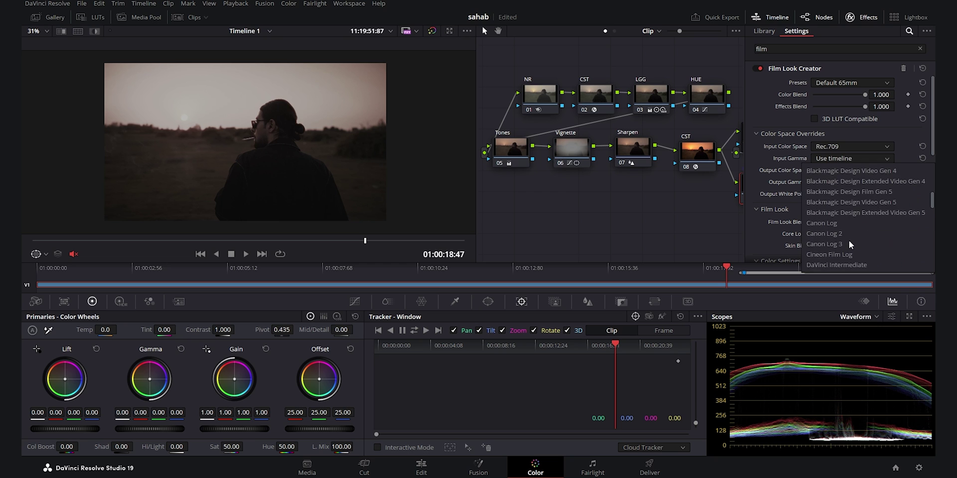
{"action": "scroll", "coordinate": [848, 240], "scroll_direction": "down", "scroll_amount": 3}
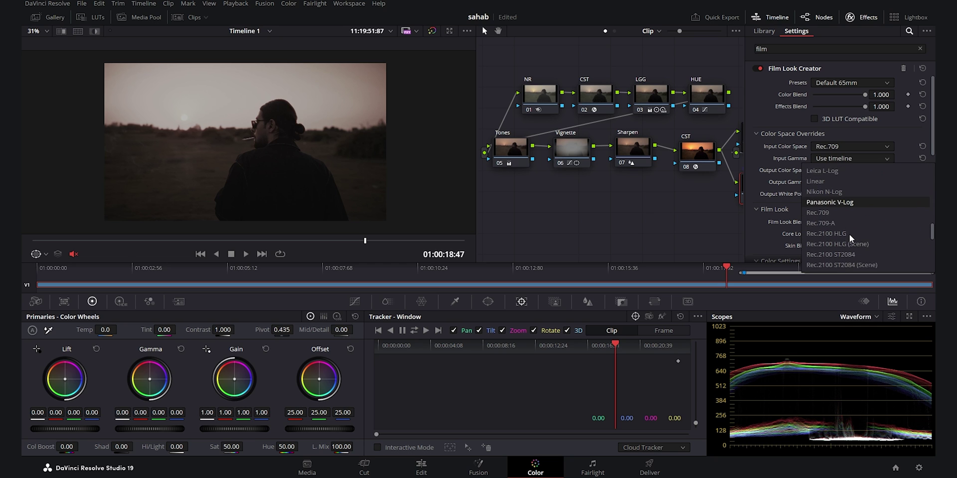
{"action": "left_click", "coordinate": [848, 234]}
Set the output color space and output gamma overrides to Rec.709 and collapse the Color Space Overrides section
{"action": "left_click", "coordinate": [831, 170]}
{"action": "scroll", "coordinate": [859, 226], "scroll_direction": "down", "scroll_amount": 5}
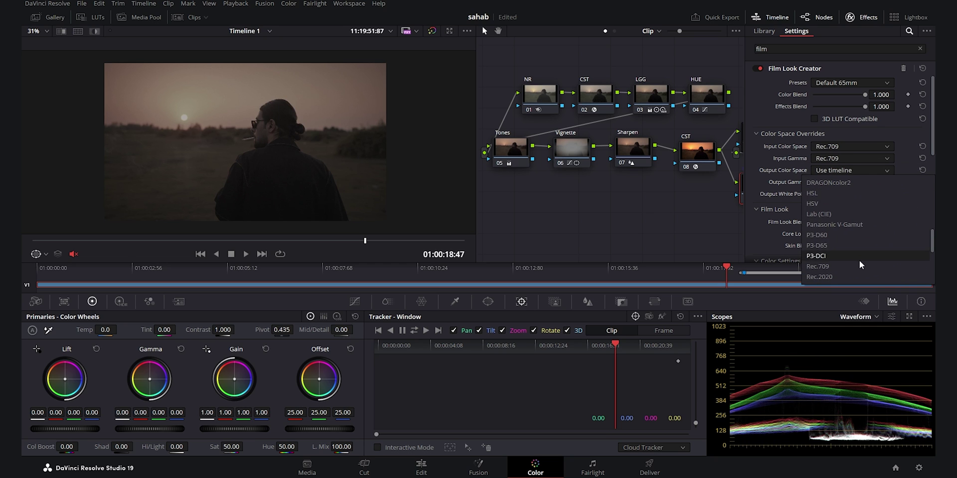
{"action": "scroll", "coordinate": [858, 255], "scroll_direction": "down", "scroll_amount": 5}
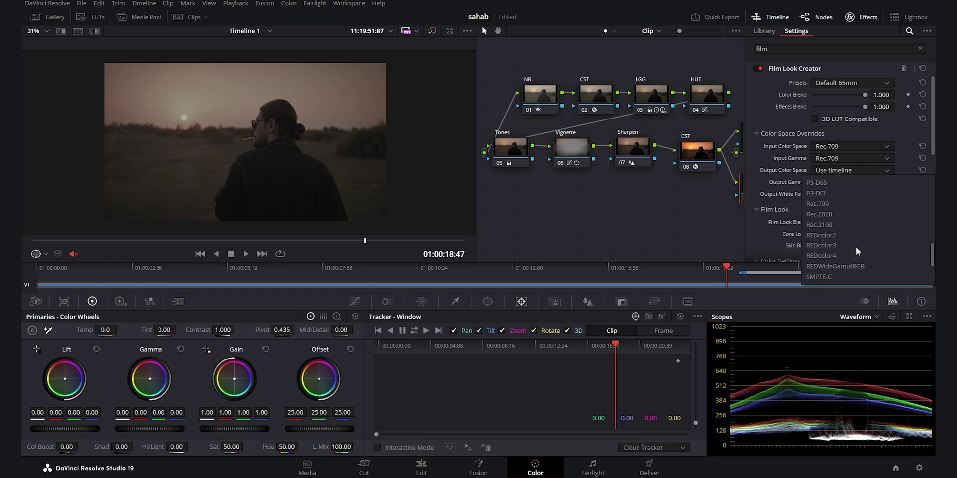
{"action": "left_click", "coordinate": [817, 203]}
{"action": "left_click", "coordinate": [847, 182]}
{"action": "scroll", "coordinate": [861, 263], "scroll_direction": "down", "scroll_amount": 3}
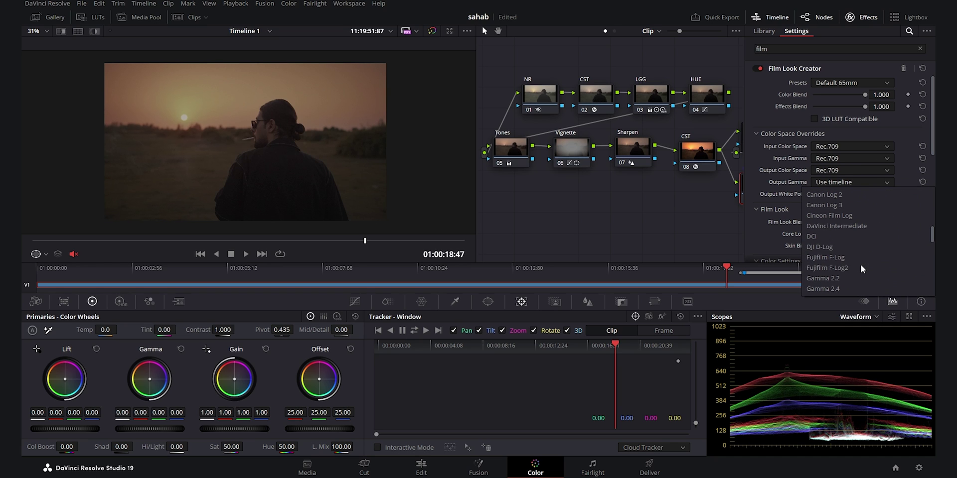
{"action": "scroll", "coordinate": [865, 260], "scroll_direction": "up", "scroll_amount": 3}
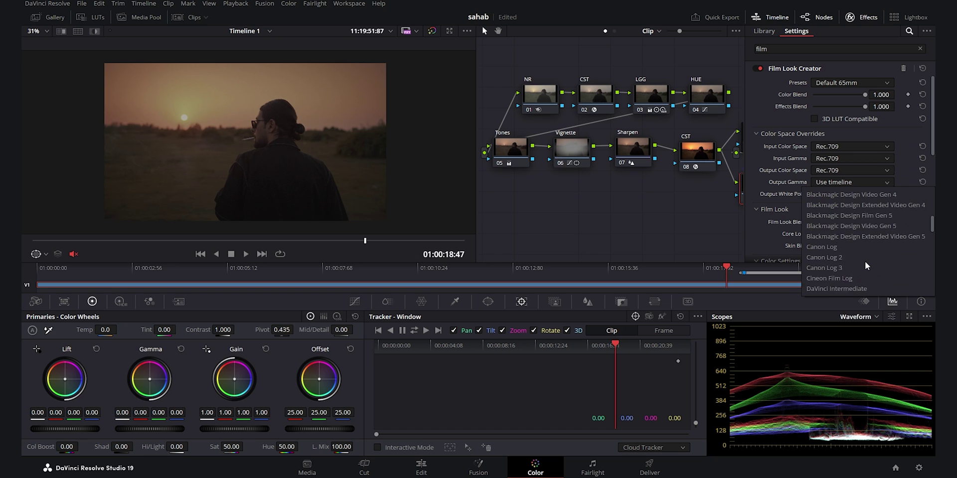
{"action": "scroll", "coordinate": [853, 267], "scroll_direction": "down", "scroll_amount": 3}
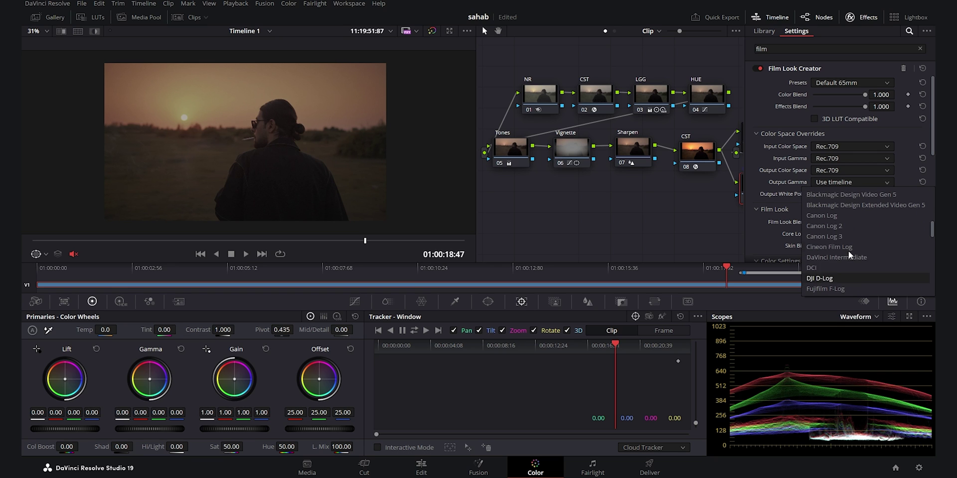
{"action": "scroll", "coordinate": [849, 253], "scroll_direction": "down", "scroll_amount": 5}
{"action": "left_click", "coordinate": [848, 253]}
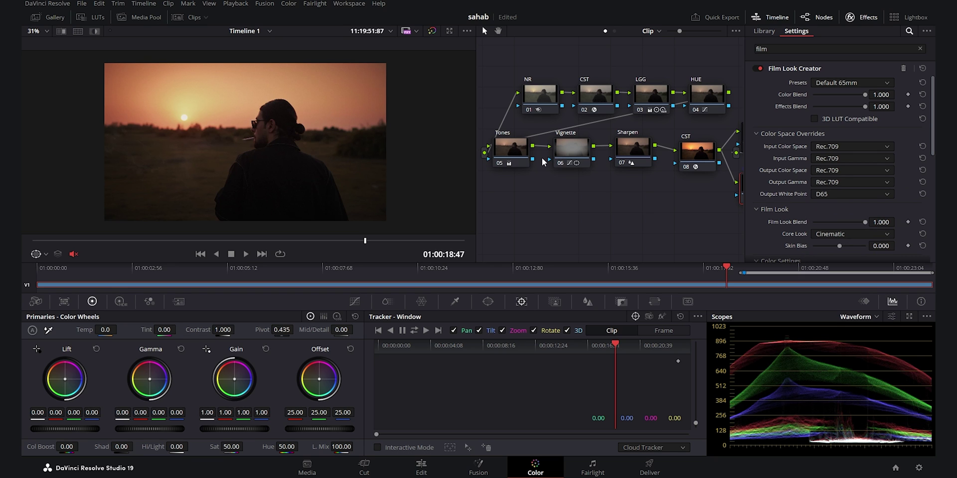
{"action": "left_click", "coordinate": [755, 134]}
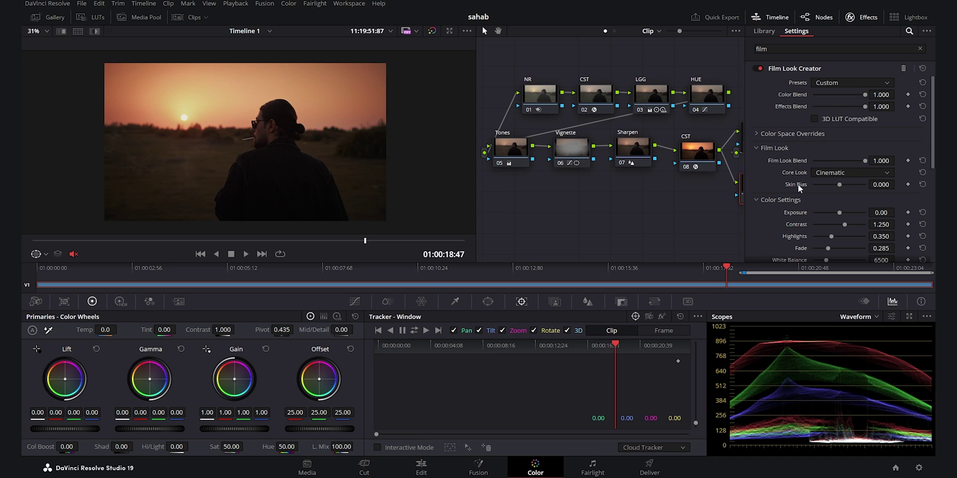
Try the Rochester, Akasaka and Elated core looks on the shot, finish with Vintage, and close the effect settings
{"action": "left_click", "coordinate": [832, 171]}
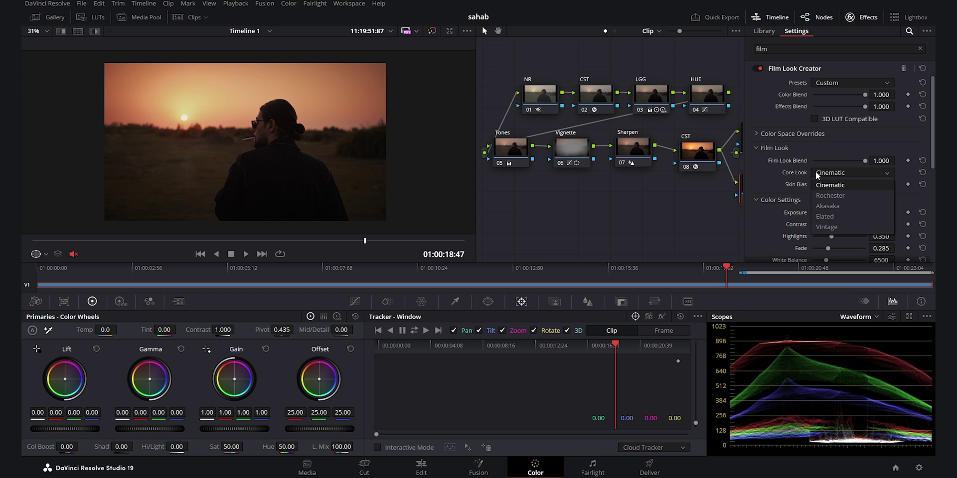
{"action": "left_click", "coordinate": [840, 197]}
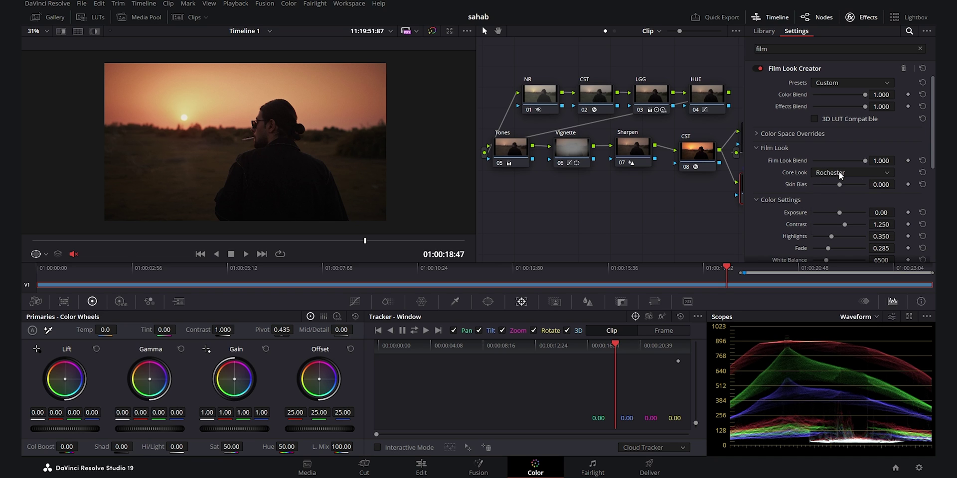
{"action": "left_click", "coordinate": [839, 171]}
{"action": "left_click", "coordinate": [841, 206]}
{"action": "left_click", "coordinate": [845, 171]}
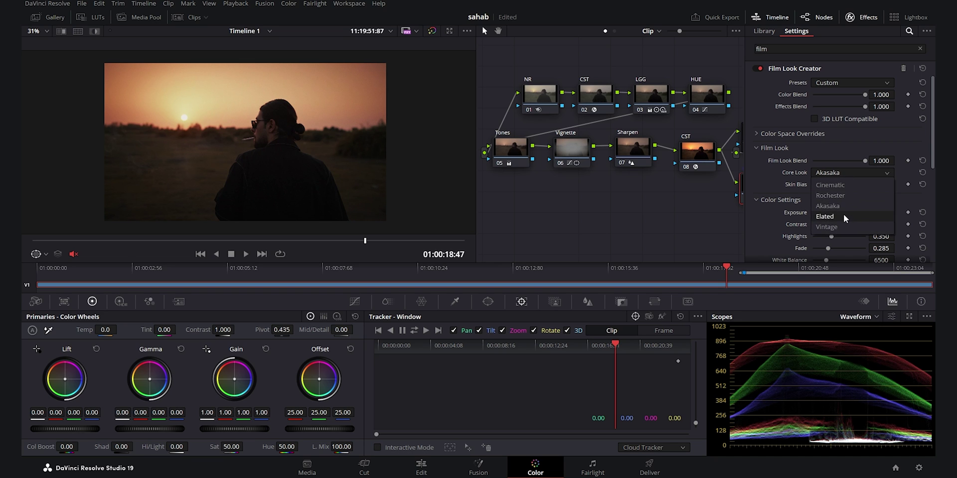
{"action": "left_click", "coordinate": [844, 215]}
{"action": "left_click", "coordinate": [842, 172]}
{"action": "left_click", "coordinate": [836, 222]}
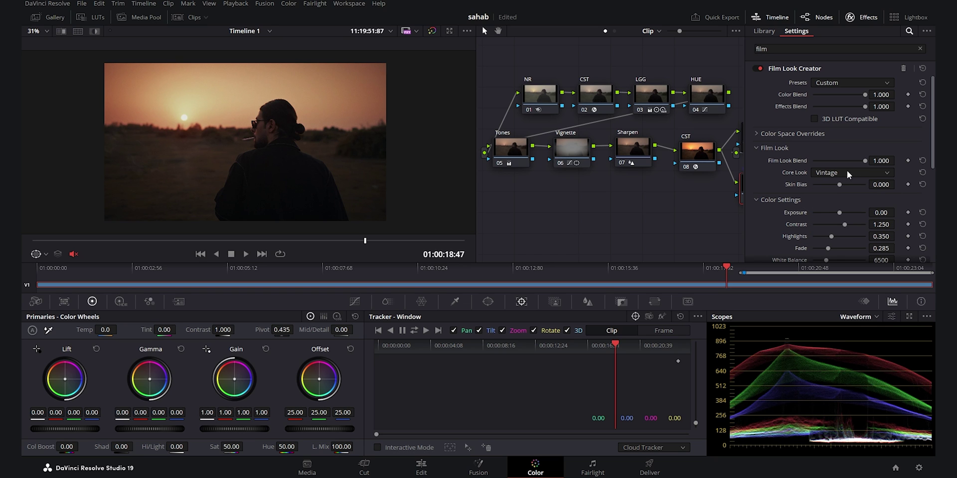
{"action": "scroll", "coordinate": [255, 90], "scroll_direction": "up", "scroll_amount": 2}
{"action": "scroll", "coordinate": [255, 90], "scroll_direction": "down", "scroll_amount": 3}
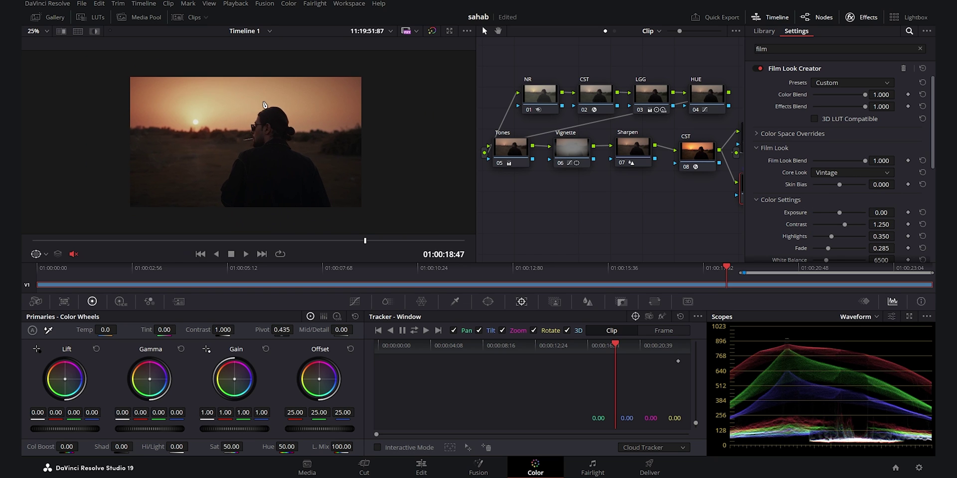
{"action": "left_click", "coordinate": [785, 148]}
{"action": "left_click", "coordinate": [856, 17]}
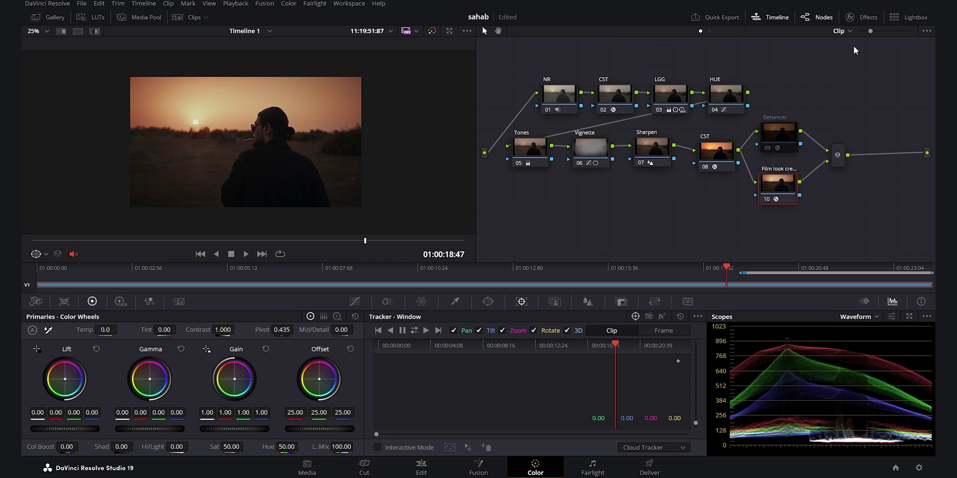
Switch the active look from the Film Look Creator node to the Dehancer node and bring up its Film profile settings
{"action": "left_click", "coordinate": [782, 130]}
{"action": "left_click", "coordinate": [860, 18]}
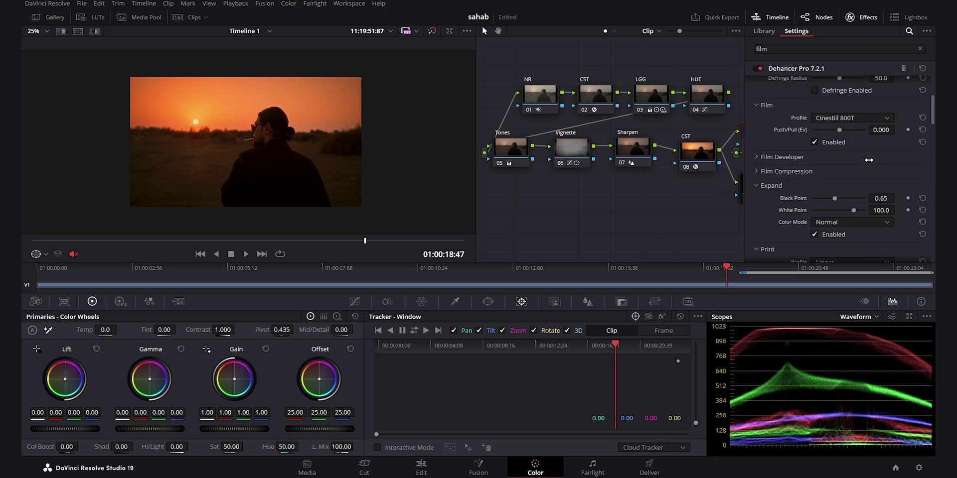
{"action": "scroll", "coordinate": [901, 181], "scroll_direction": "down", "scroll_amount": 3}
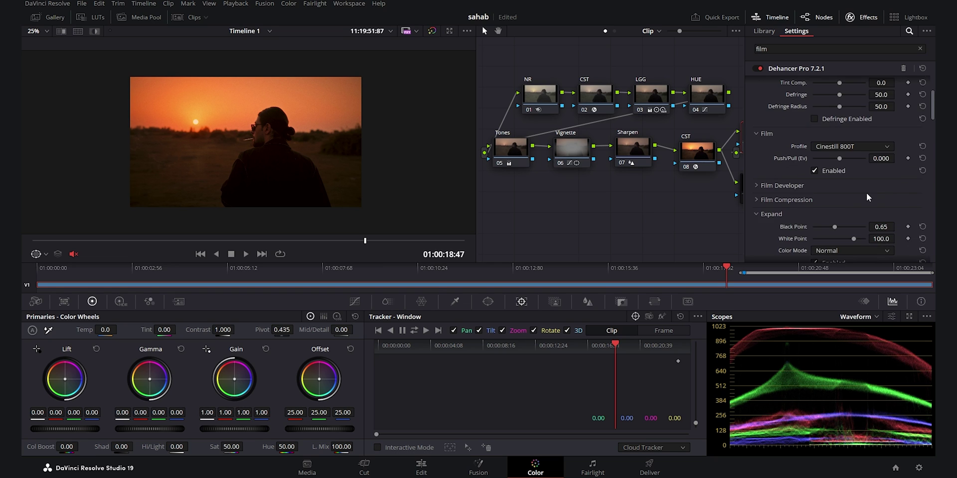
{"action": "scroll", "coordinate": [866, 192], "scroll_direction": "up", "scroll_amount": 1}
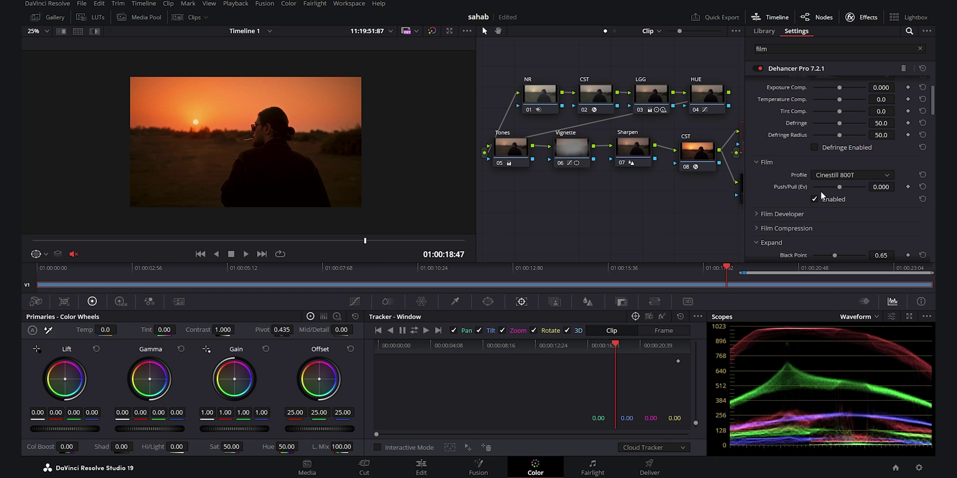
Try the Agfa Agfacolor 100, Agfacolor Portrait XPS 160, Agfacolor XRS 200 (Exp. 1991) and Cinestill 50D film profiles in Dehancer
{"action": "left_click", "coordinate": [869, 175]}
{"action": "scroll", "coordinate": [929, 190], "scroll_direction": "up", "scroll_amount": 2}
{"action": "mouse_move", "coordinate": [933, 202]}
{"action": "left_mouse_down"}
{"action": "mouse_move", "coordinate": [933, 267]}
{"action": "mouse_move", "coordinate": [934, 189]}
{"action": "left_mouse_up"}
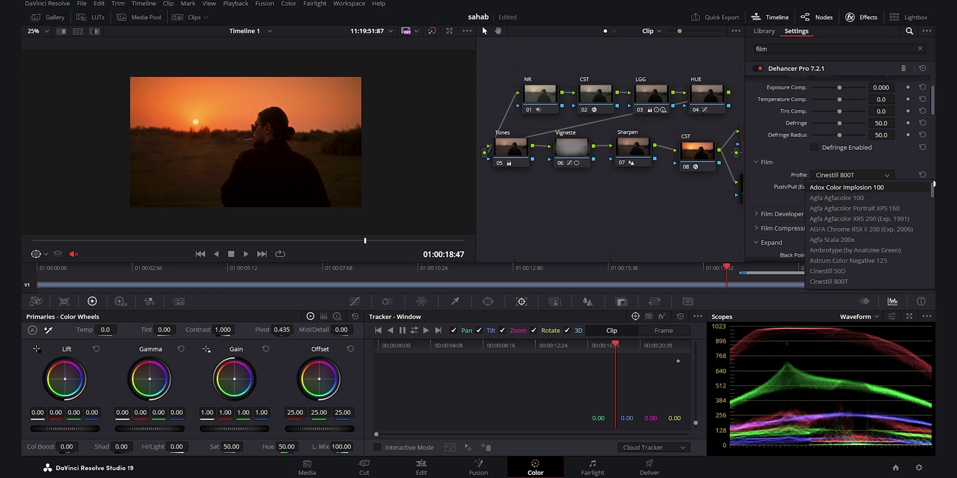
{"action": "left_click", "coordinate": [853, 199]}
{"action": "left_click", "coordinate": [850, 174]}
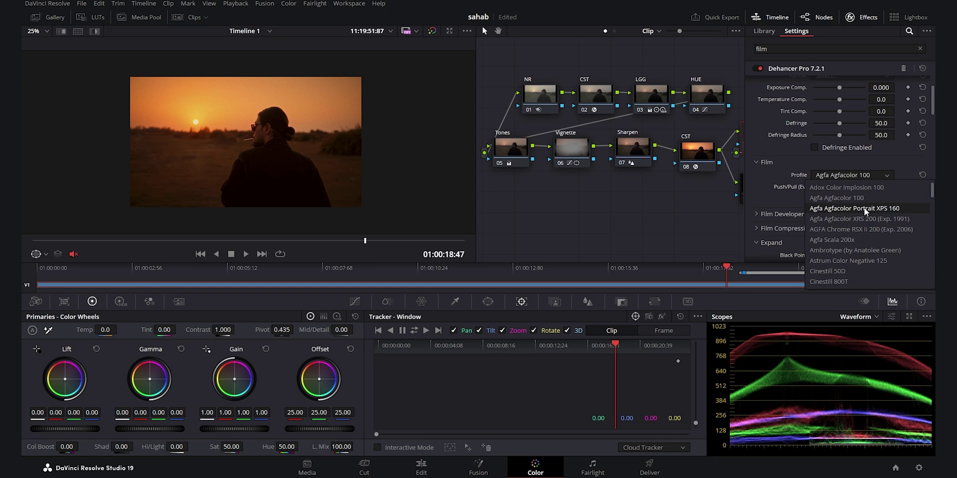
{"action": "left_click", "coordinate": [864, 208]}
{"action": "left_click", "coordinate": [858, 175]}
{"action": "left_click", "coordinate": [861, 219]}
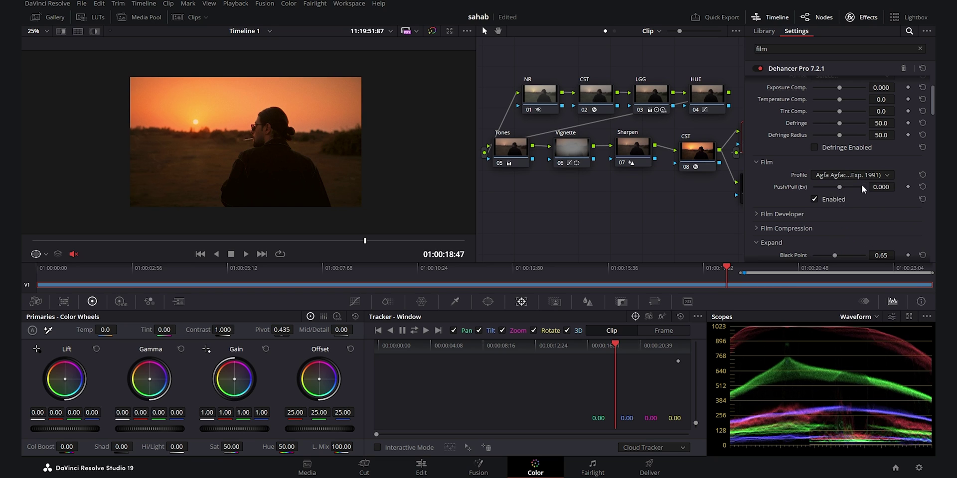
{"action": "left_click", "coordinate": [861, 175]}
{"action": "left_click", "coordinate": [852, 209]}
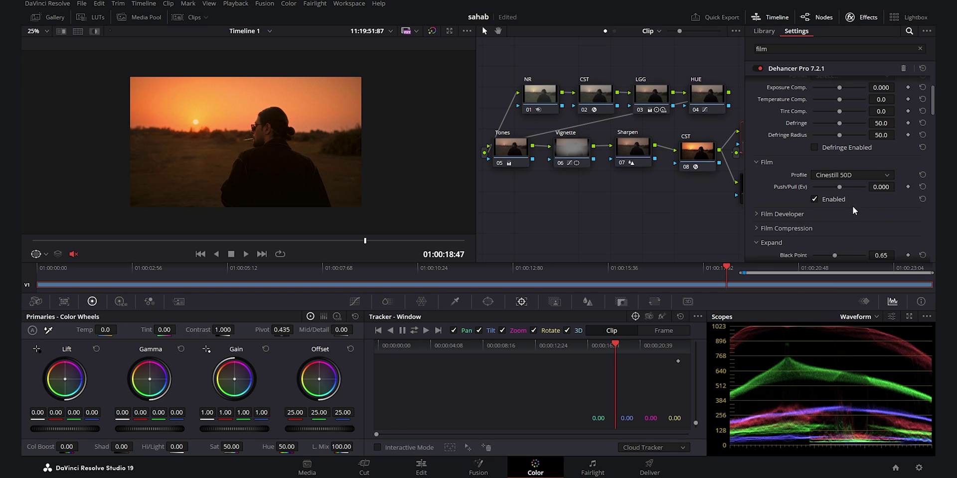
Try further Dehancer film profiles, including Fuji Reala (Exp.2013) and Fujichrome Provia 100F
{"action": "left_click", "coordinate": [872, 174]}
{"action": "left_click", "coordinate": [874, 222]}
{"action": "left_click", "coordinate": [872, 174]}
{"action": "left_click", "coordinate": [864, 240]}
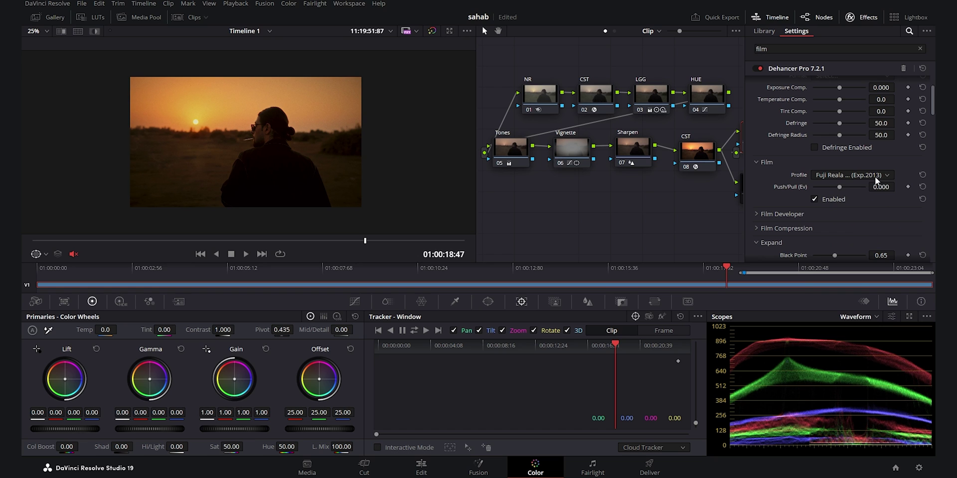
{"action": "left_click", "coordinate": [874, 180]}
{"action": "left_click", "coordinate": [868, 255]}
Browse the full film profile list, set the Dehancer profile back to Cinestill 800T, and close the effect settings
{"action": "left_click", "coordinate": [880, 174]}
{"action": "left_click_drag", "start_coordinate": [932, 206], "coordinate": [933, 189]}
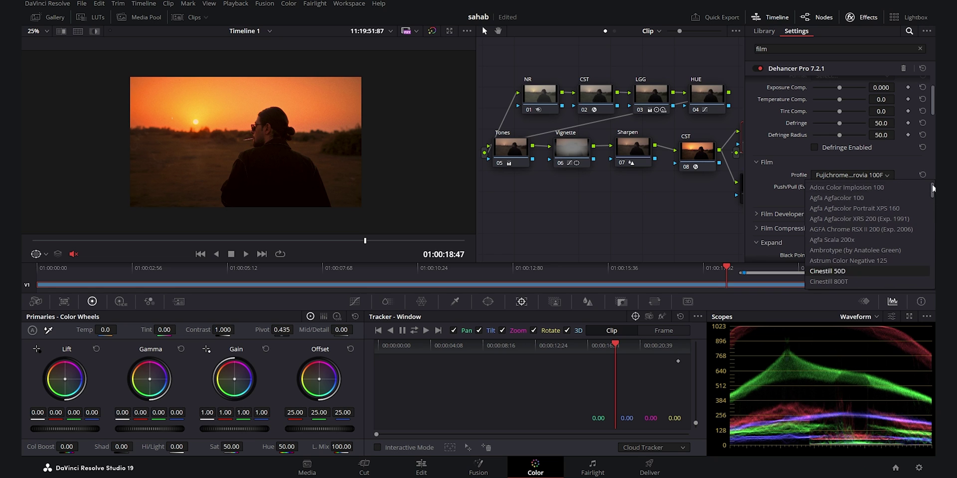
{"action": "scroll", "coordinate": [862, 259], "scroll_direction": "down", "scroll_amount": 10}
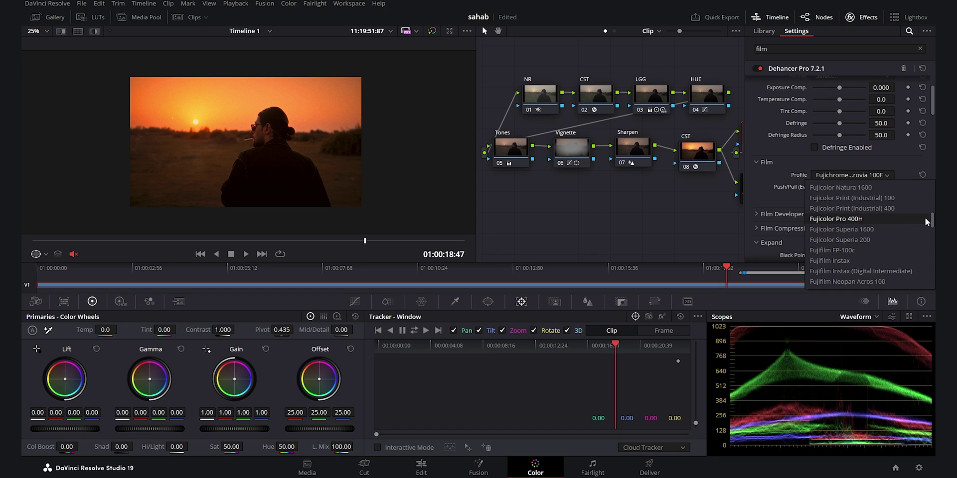
{"action": "scroll", "coordinate": [847, 210], "scroll_direction": "up", "scroll_amount": 4}
{"action": "left_click", "coordinate": [836, 208]}
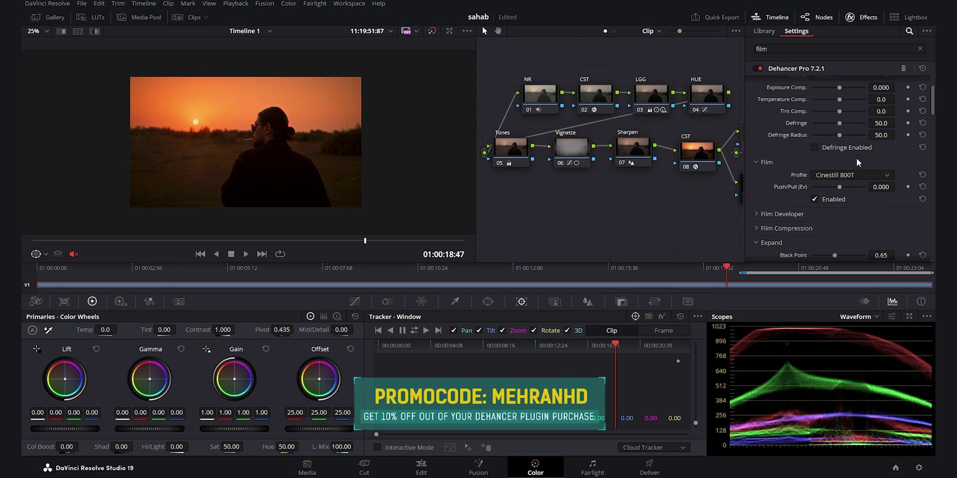
{"action": "left_click", "coordinate": [861, 17]}
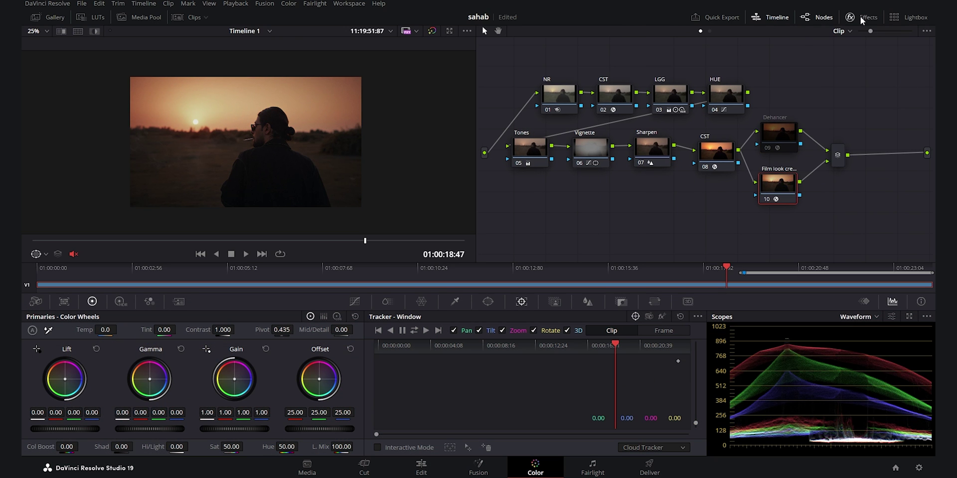
Switch to the Film Look Creator node's look, bring up its effect settings, and review the Core Look and Color Space Overrides
{"action": "left_click", "coordinate": [858, 17]}
{"action": "left_click", "coordinate": [841, 172]}
{"action": "left_click", "coordinate": [837, 186]}
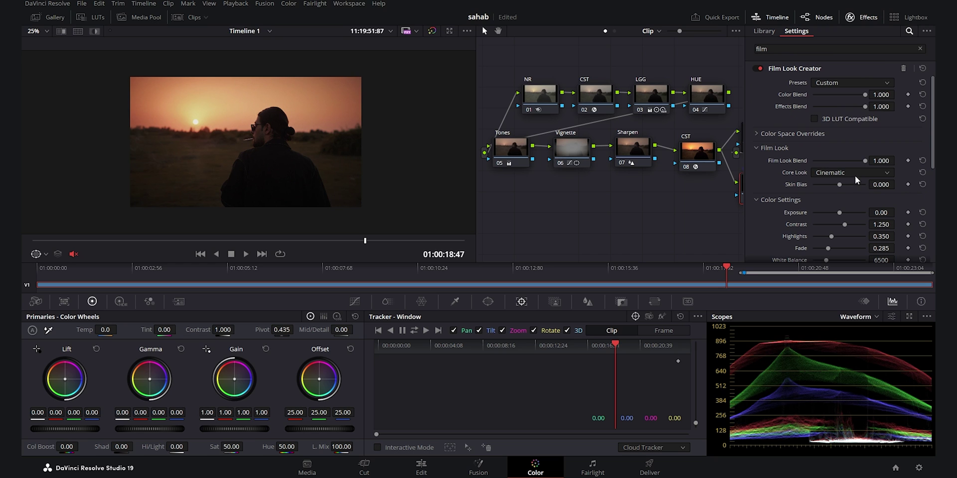
{"action": "left_click", "coordinate": [841, 85]}
{"action": "left_click", "coordinate": [892, 117]}
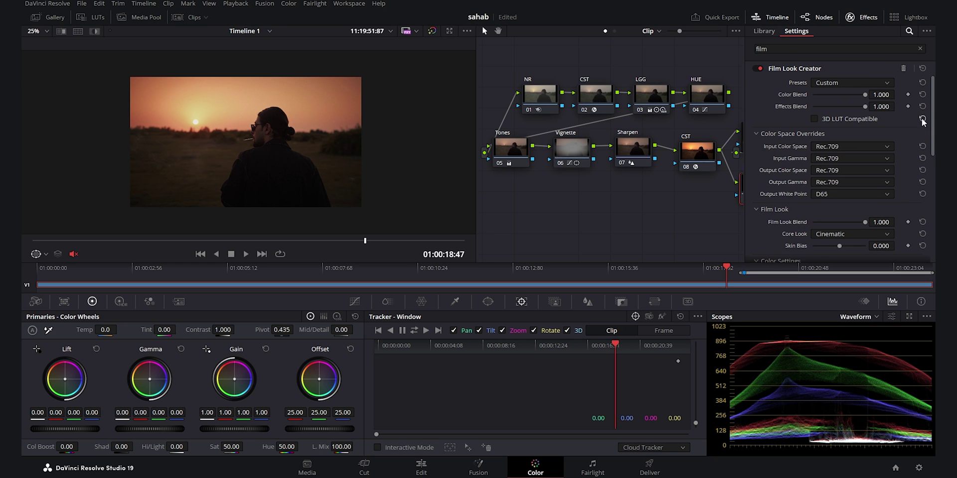
{"action": "scroll", "coordinate": [840, 107], "scroll_direction": "down", "scroll_amount": 10}
{"action": "scroll", "coordinate": [840, 106], "scroll_direction": "up", "scroll_amount": 10}
{"action": "left_click", "coordinate": [759, 134]}
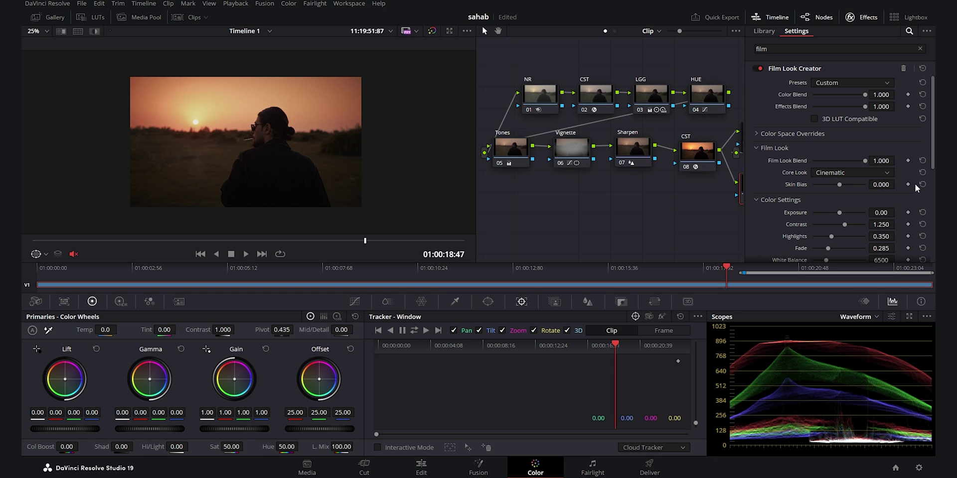
Try out Exposure and a Contrast of about 1.477 in the Film Look Creator's Color Settings, and reset both to their defaults
{"action": "scroll", "coordinate": [913, 192], "scroll_direction": "down", "scroll_amount": 2}
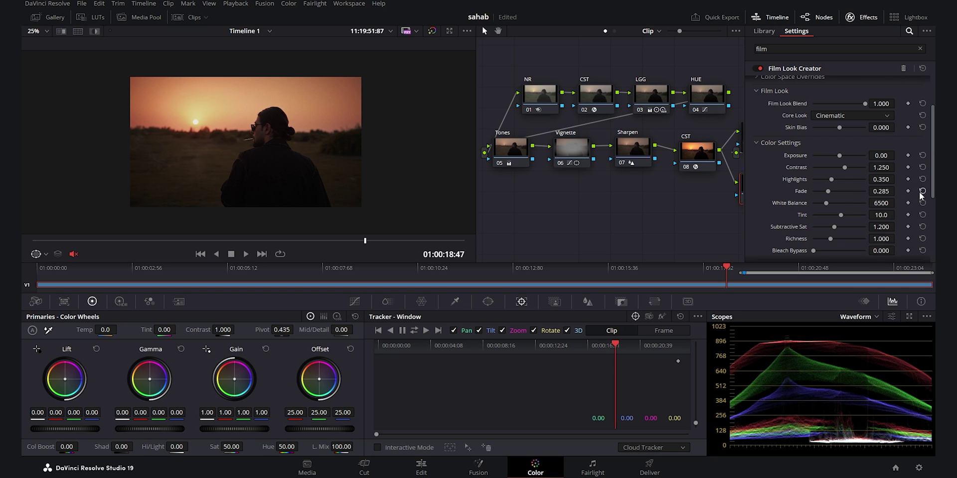
{"action": "scroll", "coordinate": [897, 150], "scroll_direction": "down", "scroll_amount": 1}
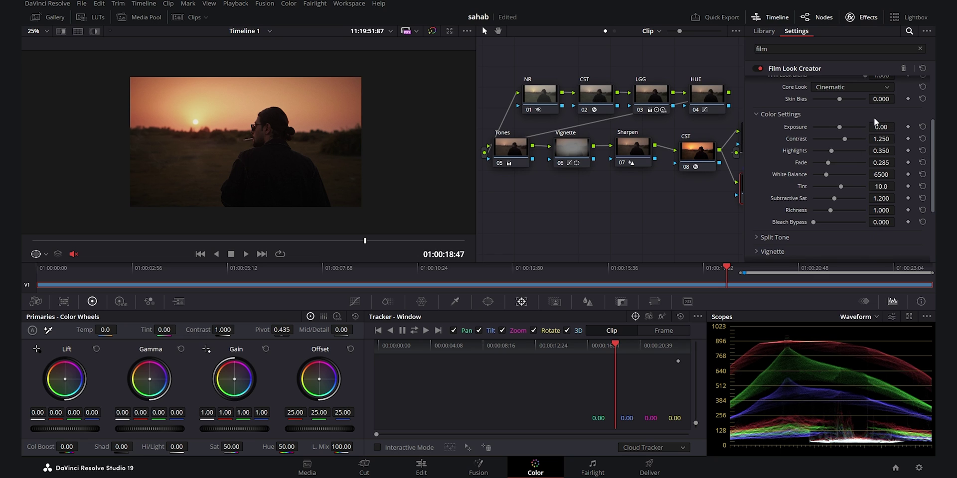
{"action": "left_click_drag", "start_coordinate": [838, 127], "coordinate": [851, 140]}
{"action": "left_click", "coordinate": [922, 127]}
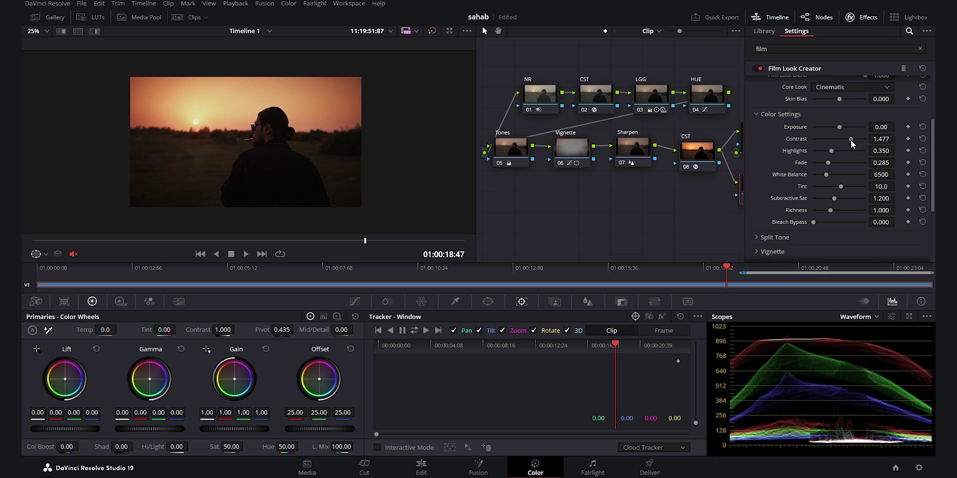
{"action": "left_click", "coordinate": [922, 138]}
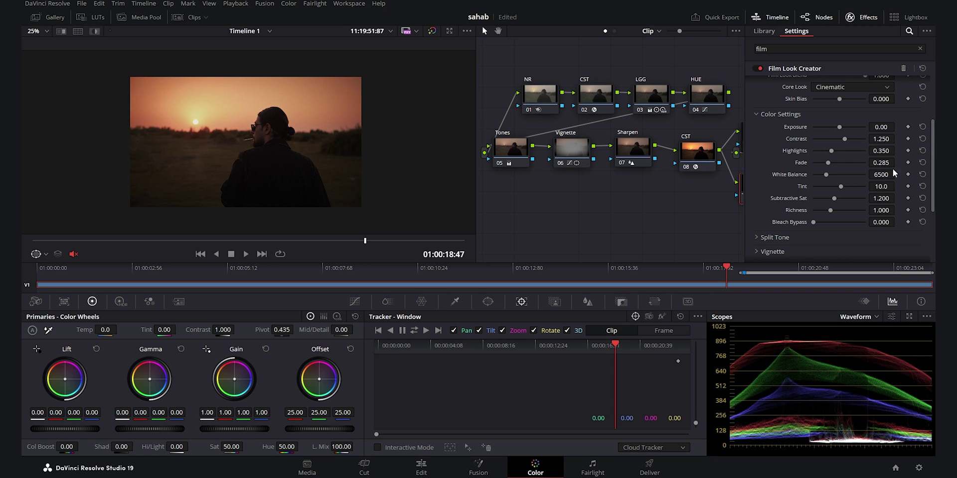
Try different Highlights, Fade, White Balance, Tint and Richness amounts in the Color Settings, resetting each to its default
{"action": "left_click_drag", "start_coordinate": [830, 151], "coordinate": [847, 187]}
{"action": "left_click", "coordinate": [922, 150]}
{"action": "left_click", "coordinate": [922, 164]}
{"action": "left_click", "coordinate": [922, 175]}
{"action": "left_click", "coordinate": [922, 186]}
{"action": "left_click_drag", "start_coordinate": [838, 209], "coordinate": [849, 209]}
{"action": "left_click", "coordinate": [921, 210]}
{"action": "left_click", "coordinate": [922, 209]}
Try a Bleach Bypass of about 0.349, reset it to its default, and collapse the Color Settings group
{"action": "left_click_drag", "start_coordinate": [814, 222], "coordinate": [831, 222]}
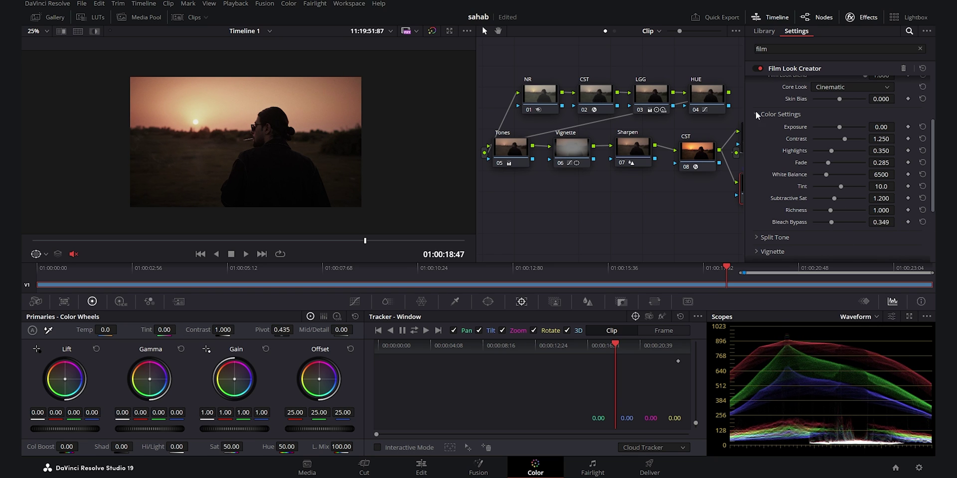
{"action": "left_click", "coordinate": [925, 222]}
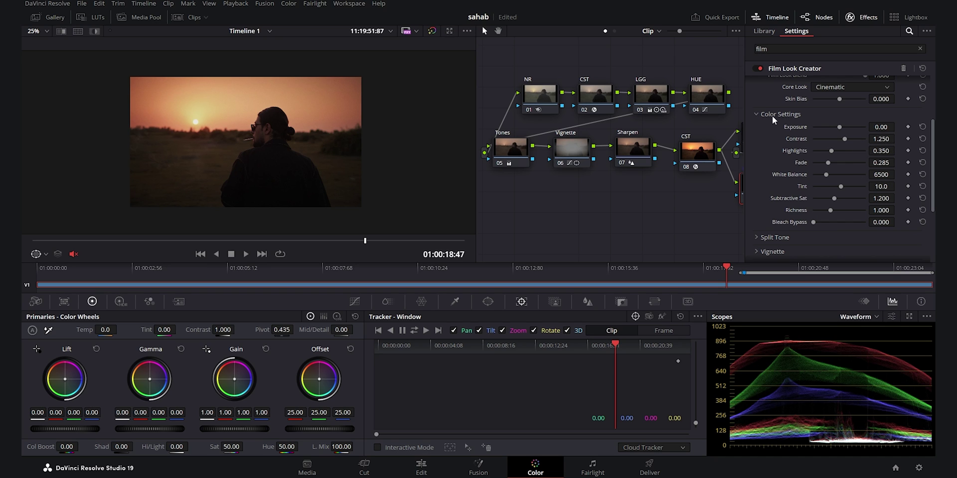
{"action": "left_click", "coordinate": [757, 114]}
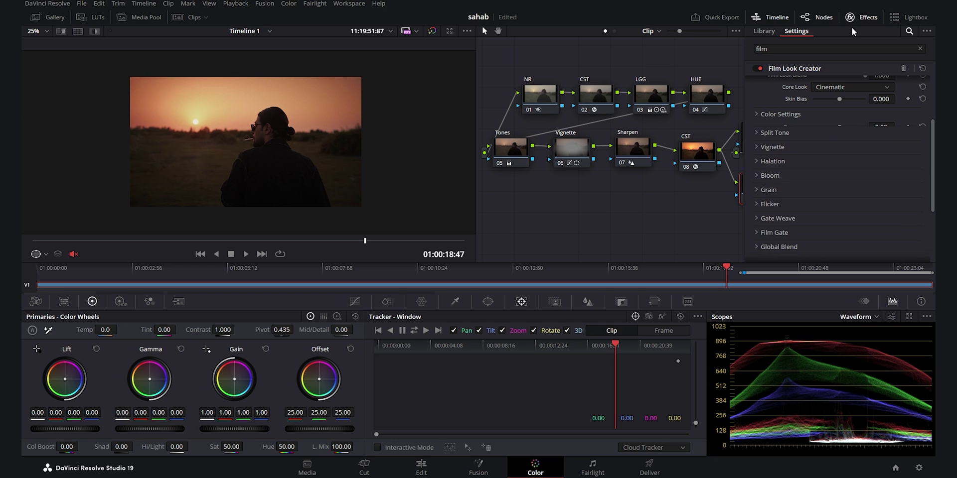
Switch the active look to the Dehancer node, examine its Color Head settings, and enlarge the viewer image to 82%
{"action": "left_click", "coordinate": [856, 18]}
{"action": "left_click", "coordinate": [769, 134]}
{"action": "left_click", "coordinate": [856, 18]}
{"action": "scroll", "coordinate": [847, 164], "scroll_direction": "down", "scroll_amount": 5}
{"action": "scroll", "coordinate": [776, 132], "scroll_direction": "down", "scroll_amount": 5}
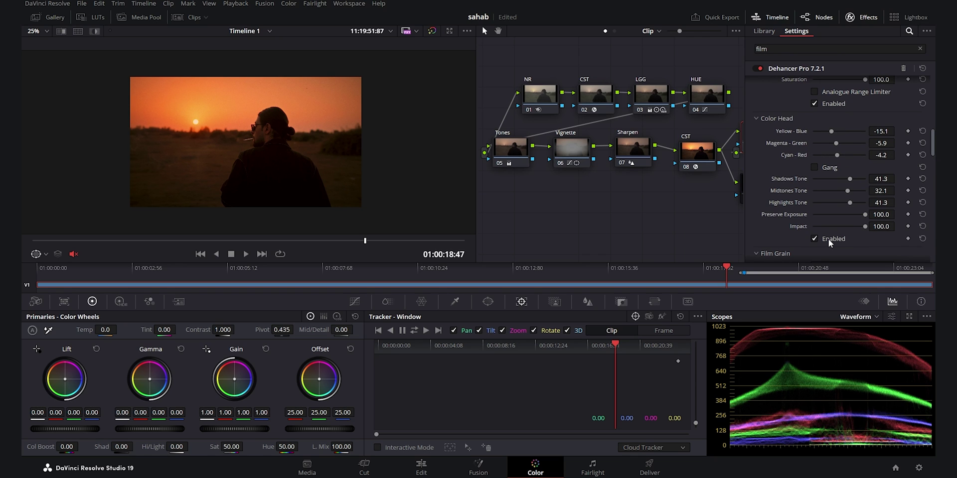
{"action": "key", "text": "ctrl+f"}
{"action": "key", "text": "Escape"}
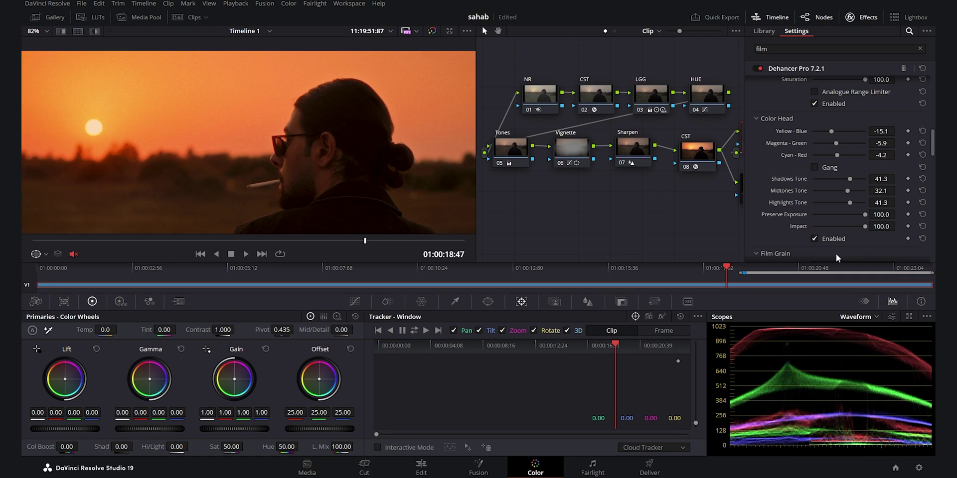
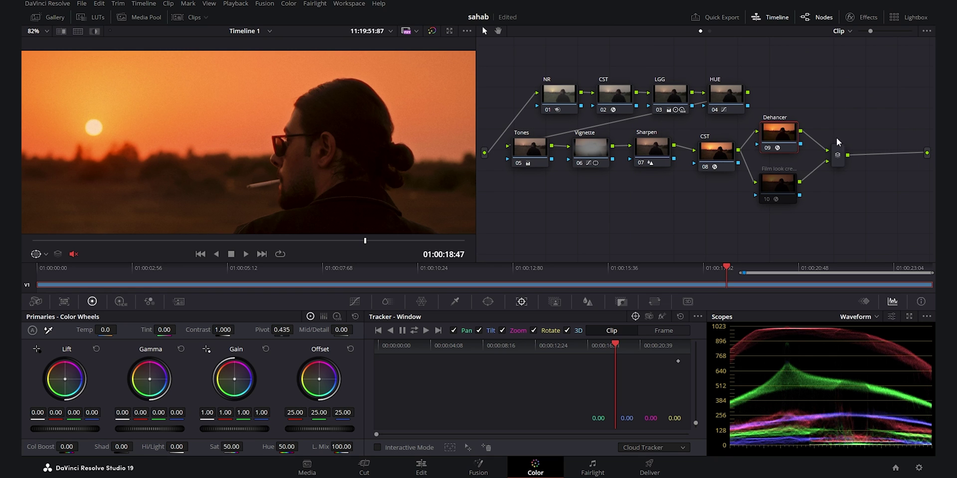
Disable the Dehancer node, enable the Film Look Creator node, and show its effect settings
{"action": "key", "text": "ctrl+d"}
{"action": "left_click", "coordinate": [778, 185]}
{"action": "key", "text": "ctrl+d"}
{"action": "left_click", "coordinate": [864, 18]}
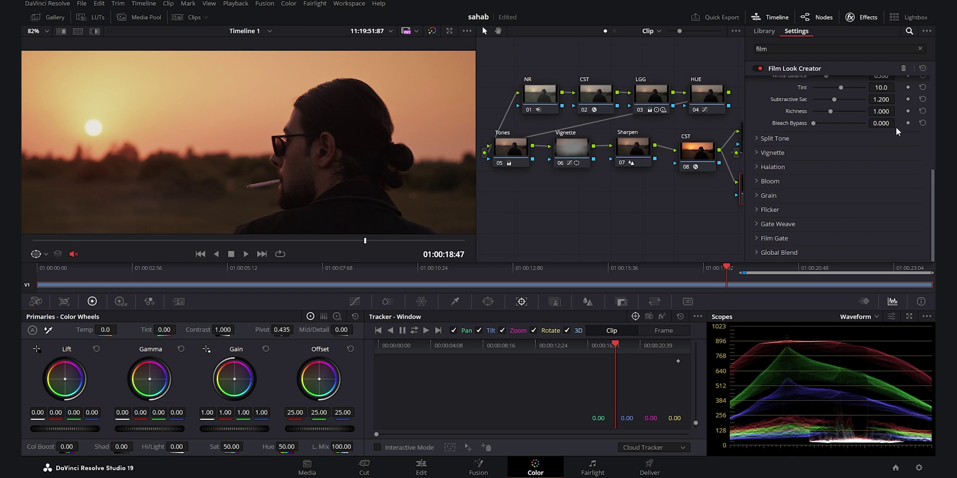
Expand the Split Tone group of the Film Look Creator and enable Split Tone
{"action": "left_click", "coordinate": [757, 138]}
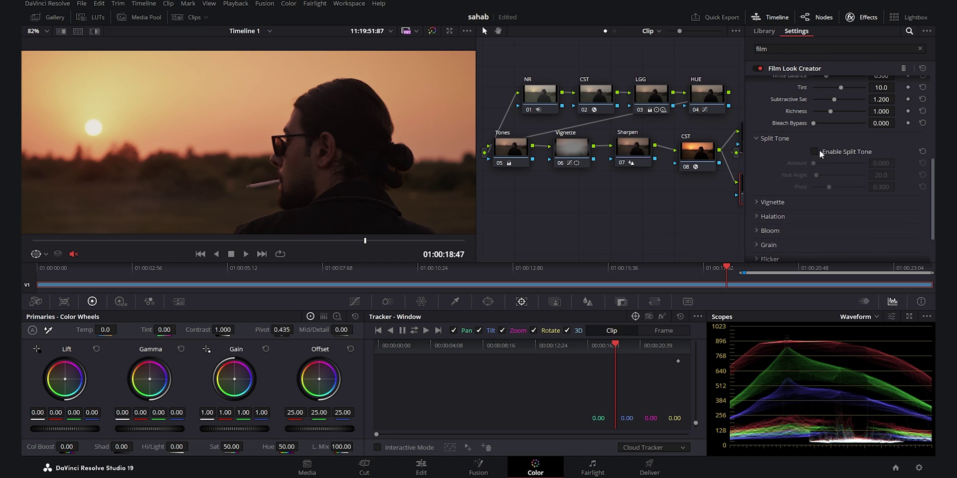
{"action": "left_click", "coordinate": [815, 151]}
{"action": "scroll", "coordinate": [297, 170], "scroll_direction": "down", "scroll_amount": 5}
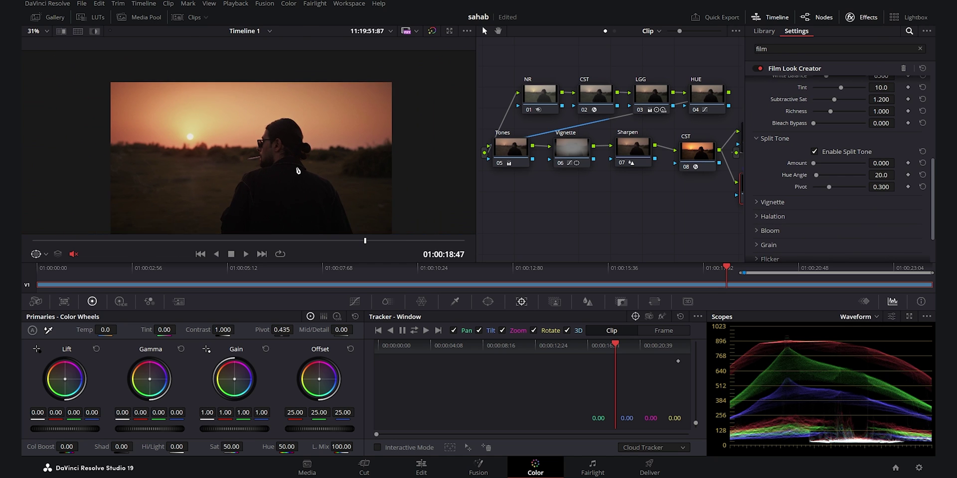
{"action": "scroll", "coordinate": [297, 171], "scroll_direction": "down", "scroll_amount": 1}
Try a Split Tone Amount of about 0.569 and a Hue Angle of about 95.8, and reset both to their defaults
{"action": "left_click_drag", "start_coordinate": [814, 161], "coordinate": [835, 175]}
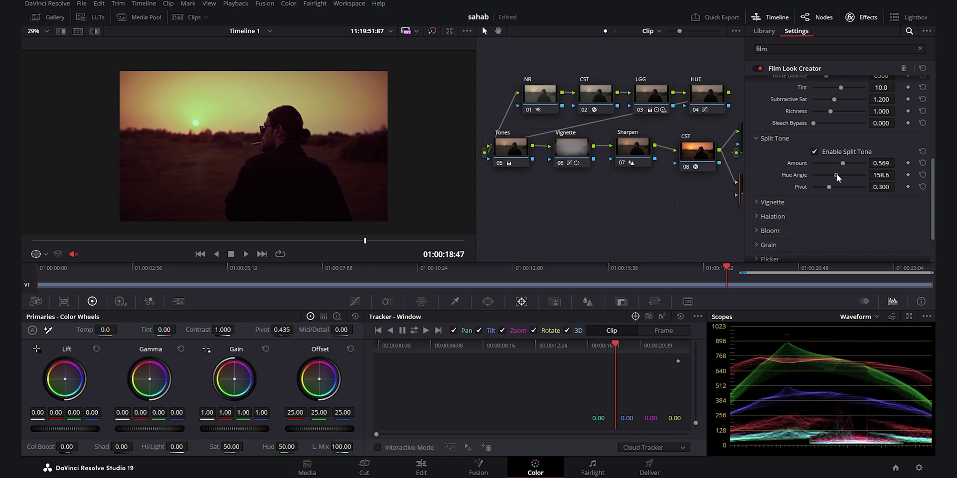
{"action": "left_click", "coordinate": [923, 175]}
{"action": "left_click", "coordinate": [922, 163]}
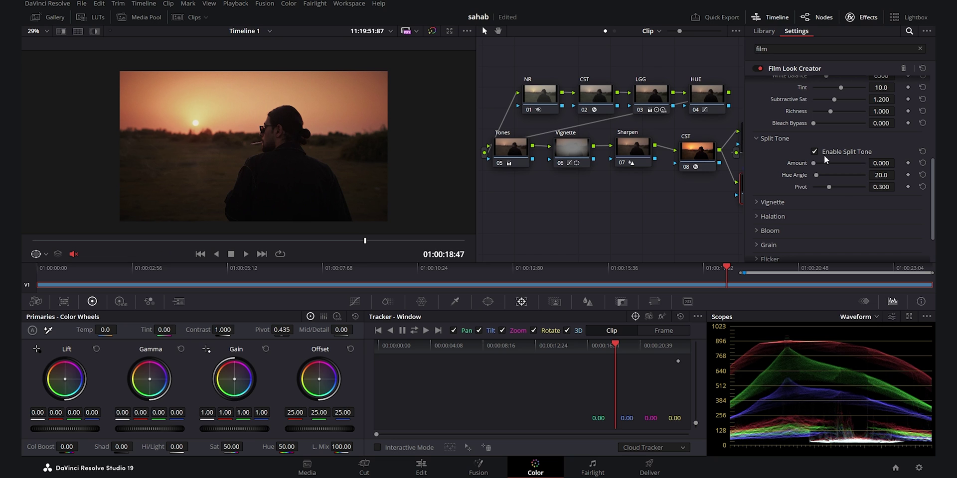
Switch the active look from the Film Look Creator to the Dehancer node and bring up its Color Head settings
{"action": "left_click", "coordinate": [861, 17]}
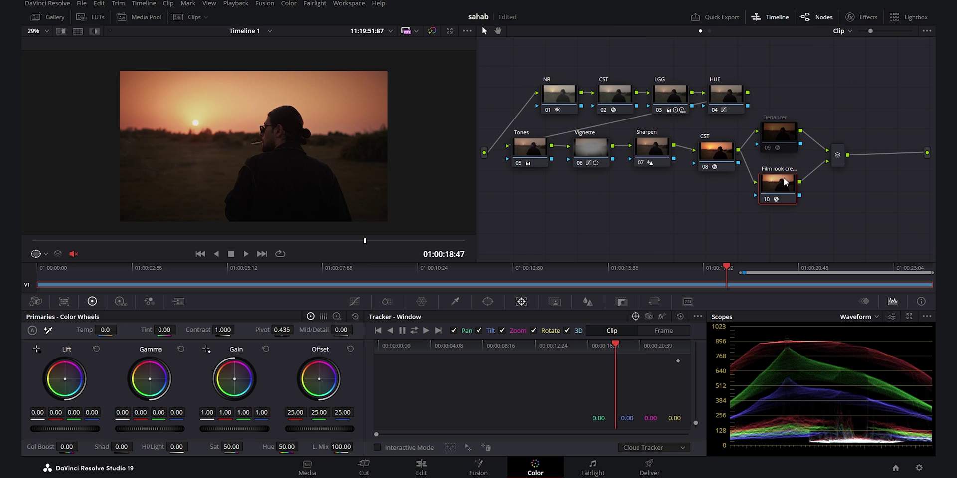
{"action": "key", "text": "ctrl+d"}
{"action": "left_click", "coordinate": [779, 135]}
{"action": "key", "text": "ctrl+d"}
{"action": "left_click", "coordinate": [861, 17]}
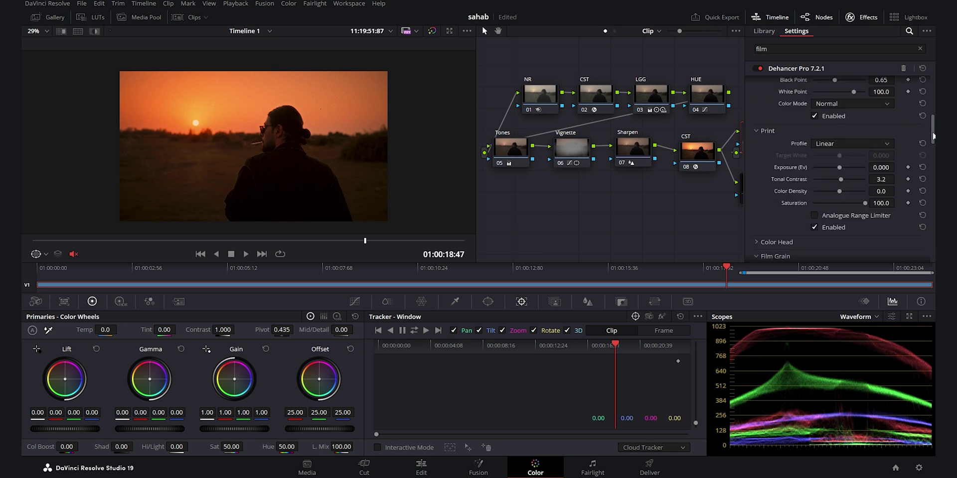
{"action": "scroll", "coordinate": [841, 159], "scroll_direction": "down", "scroll_amount": 5}
{"action": "mouse_move", "coordinate": [932, 142]}
{"action": "left_mouse_down"}
{"action": "mouse_move", "coordinate": [932, 108]}
{"action": "mouse_move", "coordinate": [931, 128]}
{"action": "left_mouse_up"}
{"action": "scroll", "coordinate": [932, 131], "scroll_direction": "down", "scroll_amount": 5}
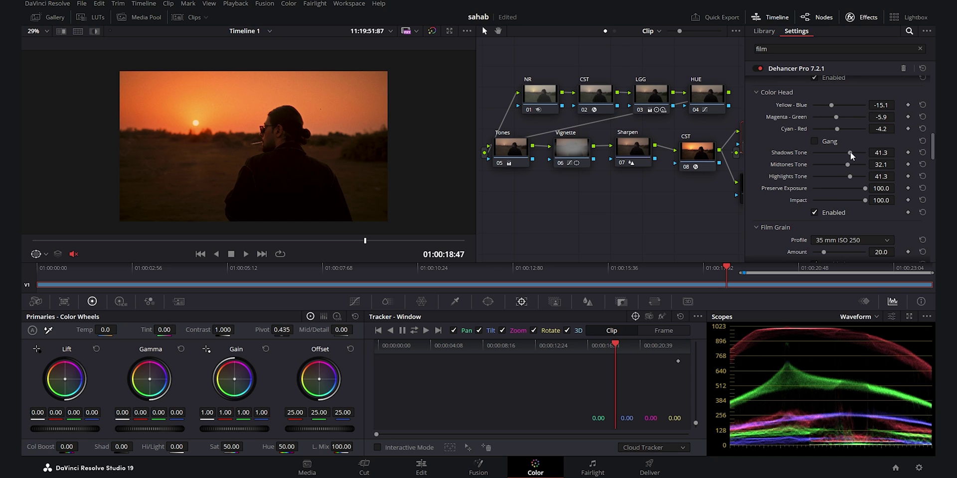
Try different tone amounts in Dehancer's Color Head, undo them, and toggle the node off and on
{"action": "left_click_drag", "start_coordinate": [850, 152], "coordinate": [833, 166]}
{"action": "key", "text": "ctrl+z"}
{"action": "key", "text": "ctrl+z"}
{"action": "key", "text": "ctrl+d"}
{"action": "key", "text": "ctrl+d"}
Disable the Dehancer node and make the Film Look Creator node the active look
{"action": "left_click", "coordinate": [869, 19]}
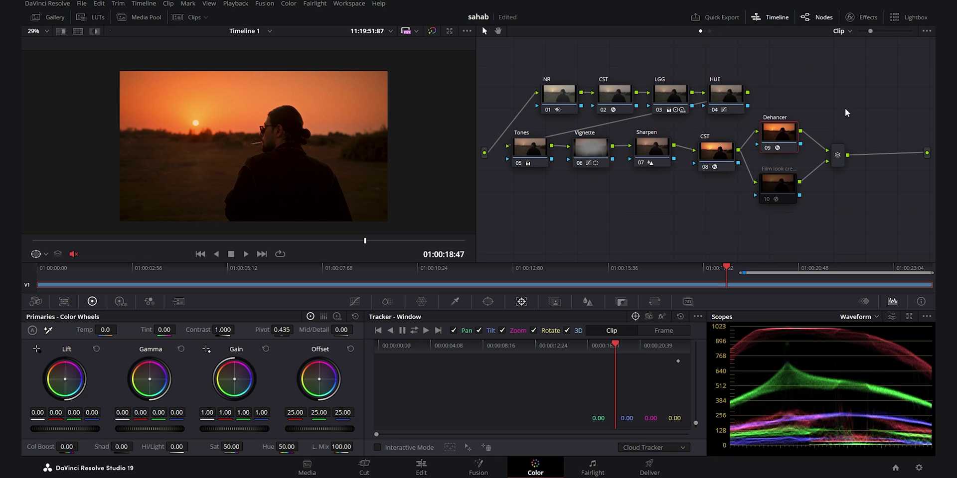
{"action": "key", "text": "ctrl+d"}
{"action": "double_click", "coordinate": [781, 191]}
{"action": "key", "text": "ctrl+d"}
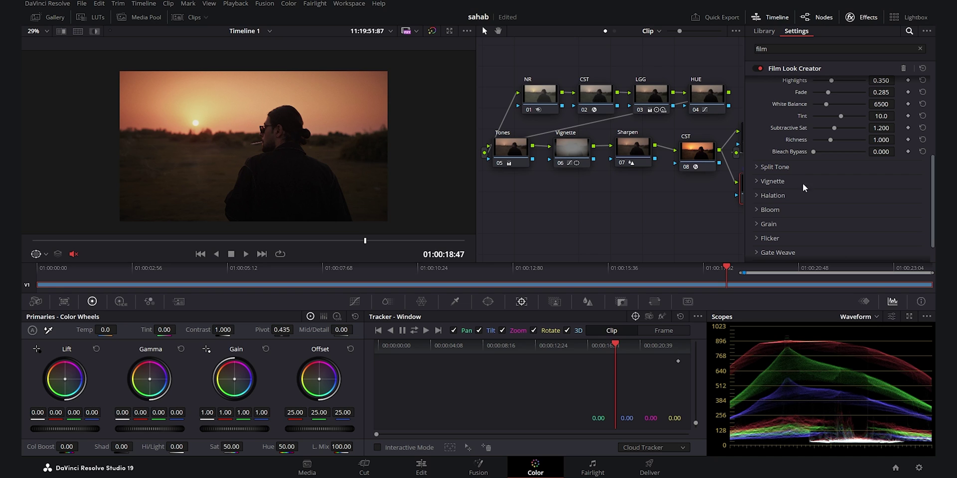
Expand the Film Look Creator's Vignette group and adjust the vignette Amount
{"action": "left_click", "coordinate": [772, 180]}
{"action": "scroll", "coordinate": [847, 178], "scroll_direction": "down", "scroll_amount": 1}
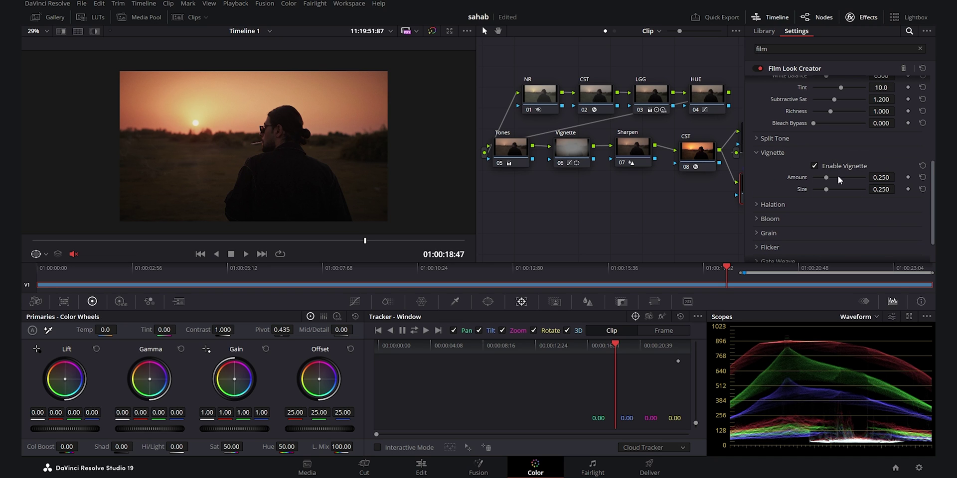
{"action": "mouse_move", "coordinate": [827, 177]}
{"action": "left_mouse_down"}
{"action": "mouse_move", "coordinate": [841, 177]}
{"action": "mouse_move", "coordinate": [812, 179]}
{"action": "mouse_move", "coordinate": [830, 182]}
{"action": "left_mouse_up"}
Switch the active look to the Dehancer node and bring up its Vignette settings
{"action": "left_click", "coordinate": [857, 16]}
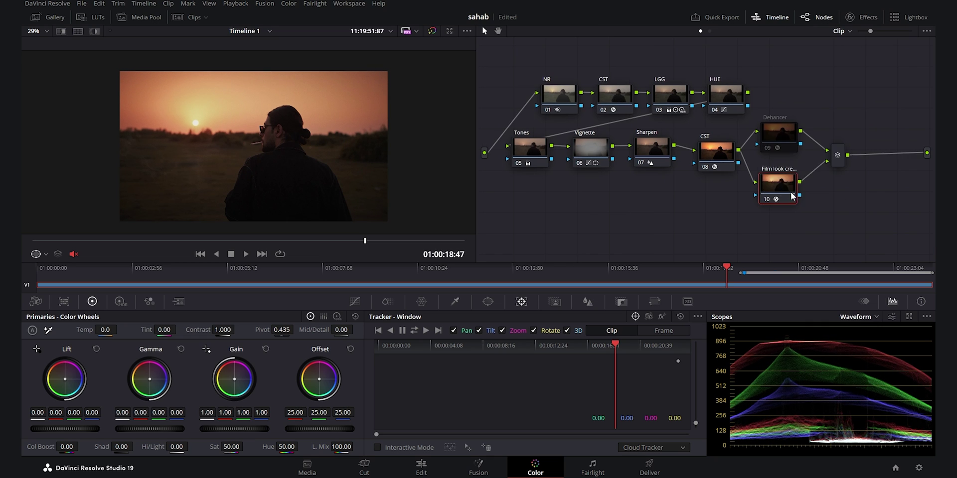
{"action": "left_click", "coordinate": [858, 17]}
{"action": "scroll", "coordinate": [847, 174], "scroll_direction": "down", "scroll_amount": 10}
{"action": "scroll", "coordinate": [880, 177], "scroll_direction": "down", "scroll_amount": 5}
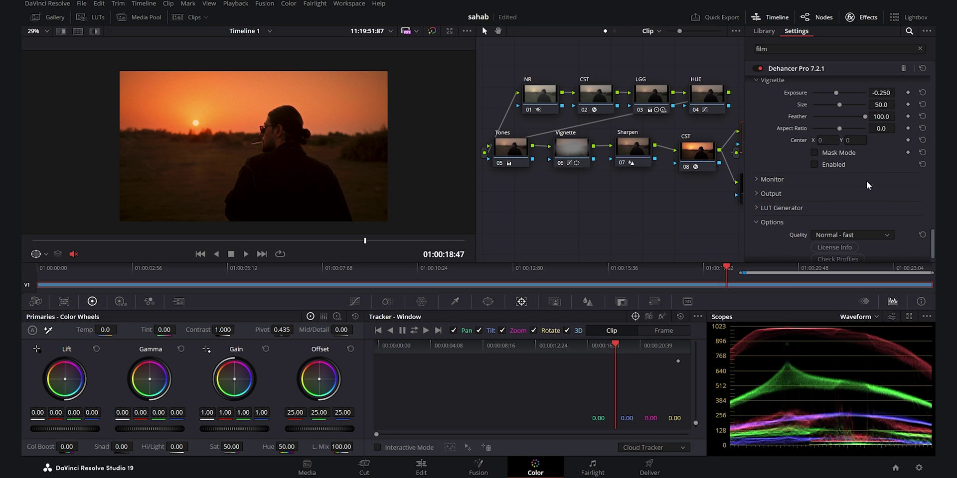
{"action": "scroll", "coordinate": [901, 144], "scroll_direction": "up", "scroll_amount": 2}
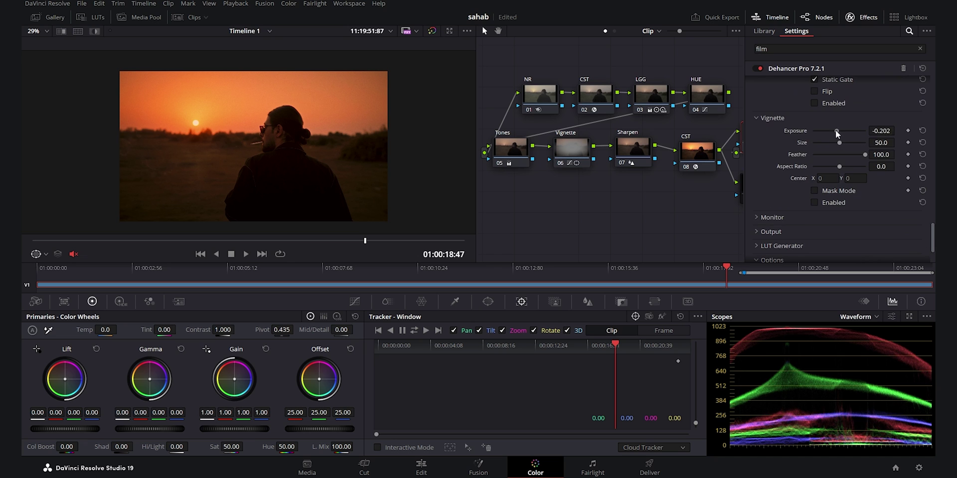
Enable Dehancer's Vignette with Exposure at about -0.238, Size 51.4, Feather 72.5 and Aspect Ratio 6.4
{"action": "left_click_drag", "start_coordinate": [835, 130], "coordinate": [835, 133]}
{"action": "left_click", "coordinate": [831, 204]}
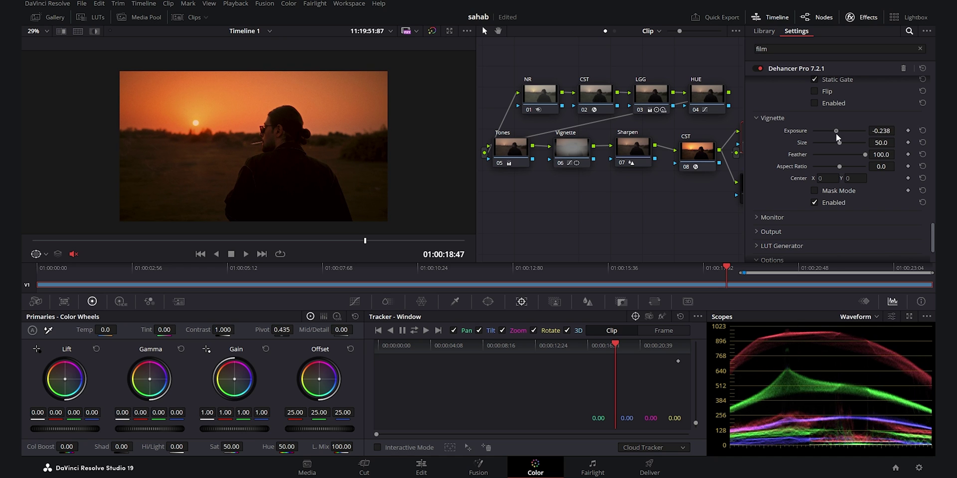
{"action": "left_click", "coordinate": [841, 142]}
{"action": "mouse_move", "coordinate": [864, 154]}
{"action": "left_mouse_down"}
{"action": "mouse_move", "coordinate": [842, 154]}
{"action": "mouse_move", "coordinate": [850, 154]}
{"action": "left_mouse_up"}
{"action": "mouse_move", "coordinate": [839, 166]}
{"action": "left_mouse_down"}
{"action": "mouse_move", "coordinate": [820, 166]}
{"action": "mouse_move", "coordinate": [848, 167]}
{"action": "mouse_move", "coordinate": [824, 169]}
{"action": "left_mouse_up"}
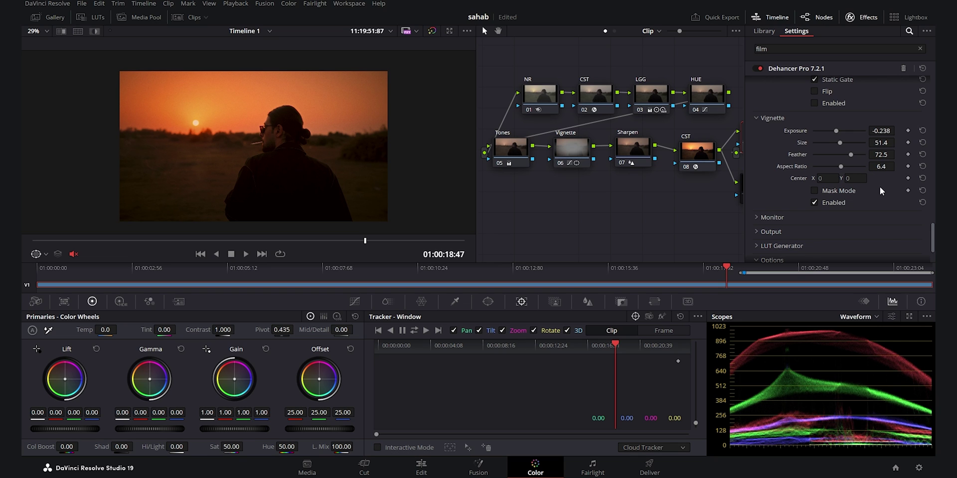
Switch the active look from Dehancer to the Film Look Creator node and expand its Halation settings
{"action": "left_click", "coordinate": [864, 17]}
{"action": "key", "text": "ctrl+d"}
{"action": "left_click", "coordinate": [789, 200]}
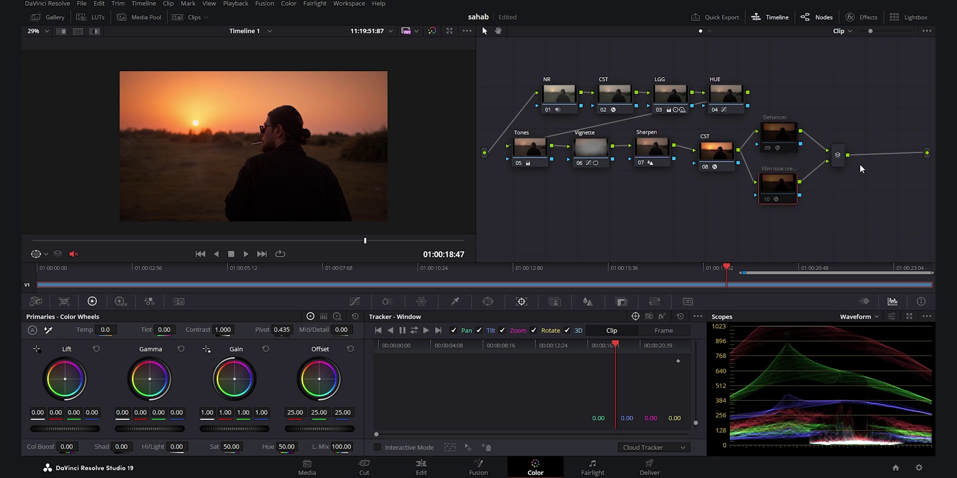
{"action": "left_click", "coordinate": [861, 17]}
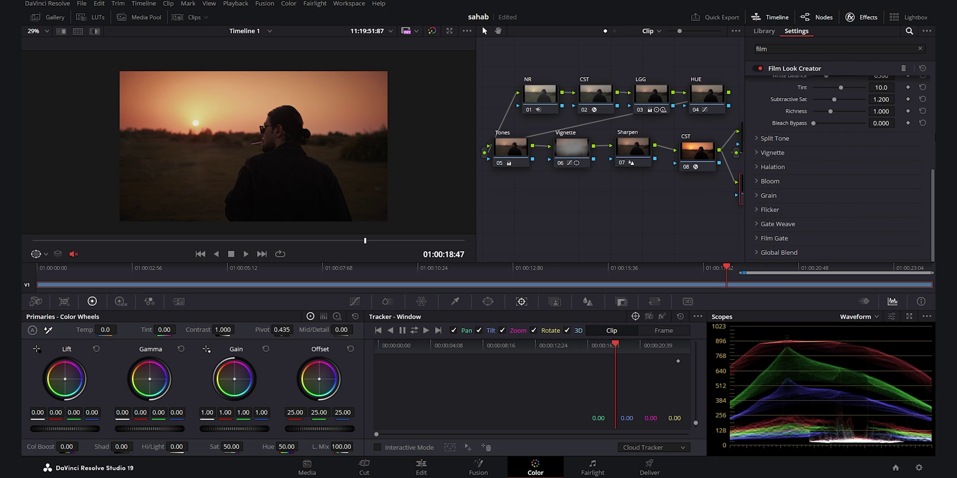
{"action": "left_click", "coordinate": [781, 167]}
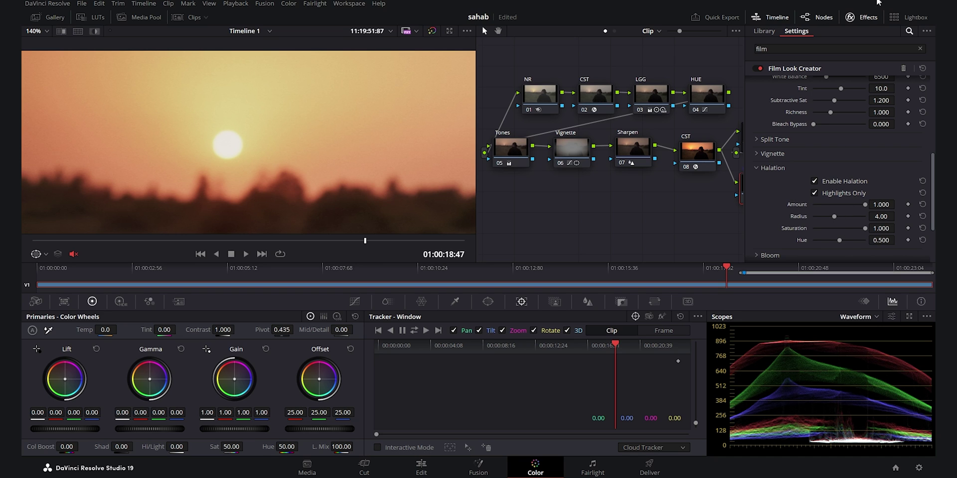
Disable the Film Look Creator node, enable the Dehancer node, and show the Dehancer settings
{"action": "left_click", "coordinate": [861, 17]}
{"action": "key", "text": "ctrl+d"}
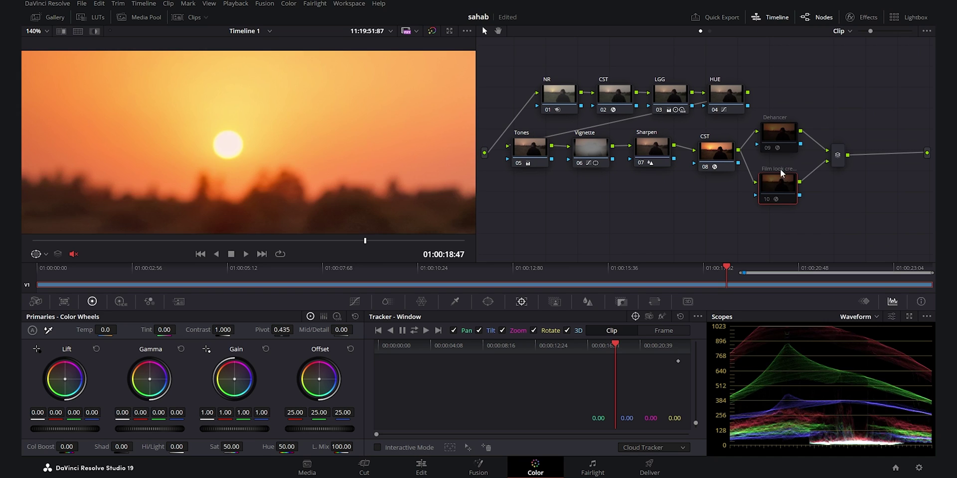
{"action": "left_click", "coordinate": [785, 134]}
{"action": "key", "text": "ctrl+d"}
{"action": "left_click", "coordinate": [861, 16]}
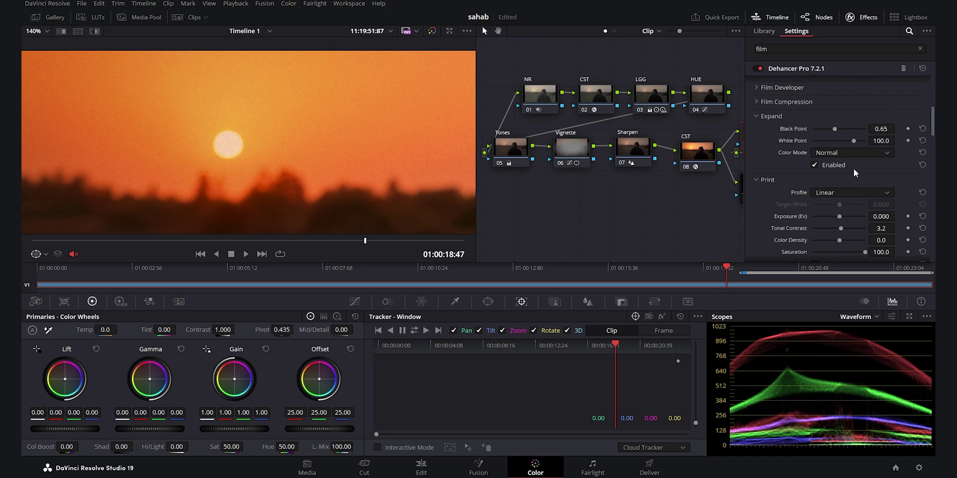
Toggle Dehancer's Halation off and on to compare its effect around the sun
{"action": "scroll", "coordinate": [821, 173], "scroll_direction": "down", "scroll_amount": 2}
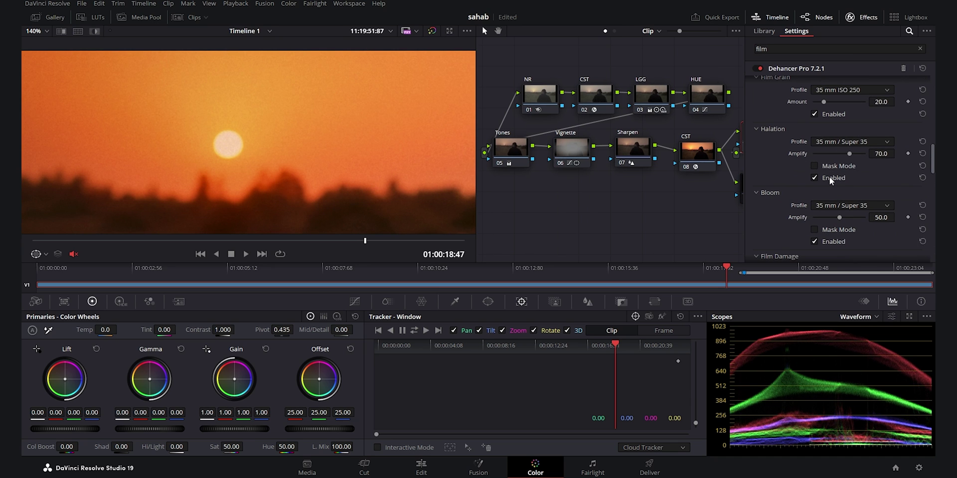
{"action": "left_click", "coordinate": [829, 178]}
{"action": "left_click", "coordinate": [829, 178]}
Set Dehancer's Halation Amplify to about 75.3 and check the image close up and full screen
{"action": "scroll", "coordinate": [378, 163], "scroll_direction": "down", "scroll_amount": 2}
{"action": "scroll", "coordinate": [365, 106], "scroll_direction": "up", "scroll_amount": 3}
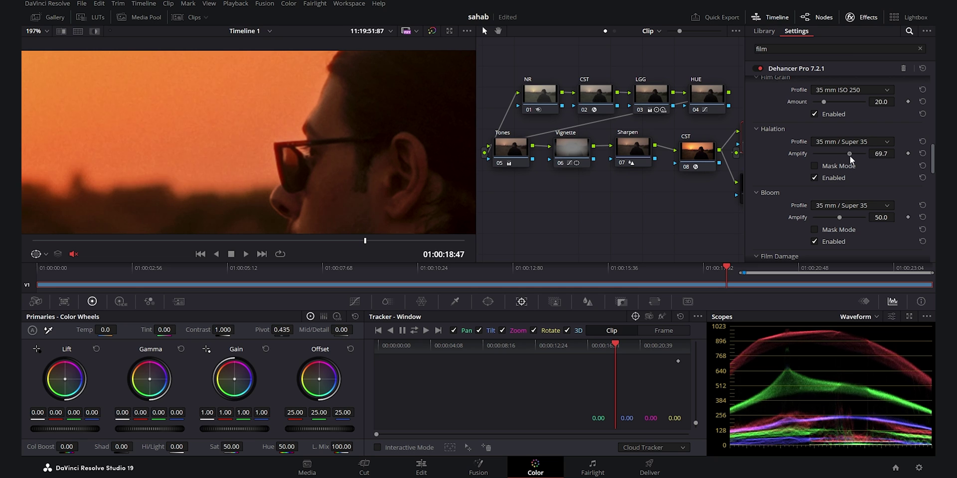
{"action": "scroll", "coordinate": [323, 160], "scroll_direction": "down", "scroll_amount": 2}
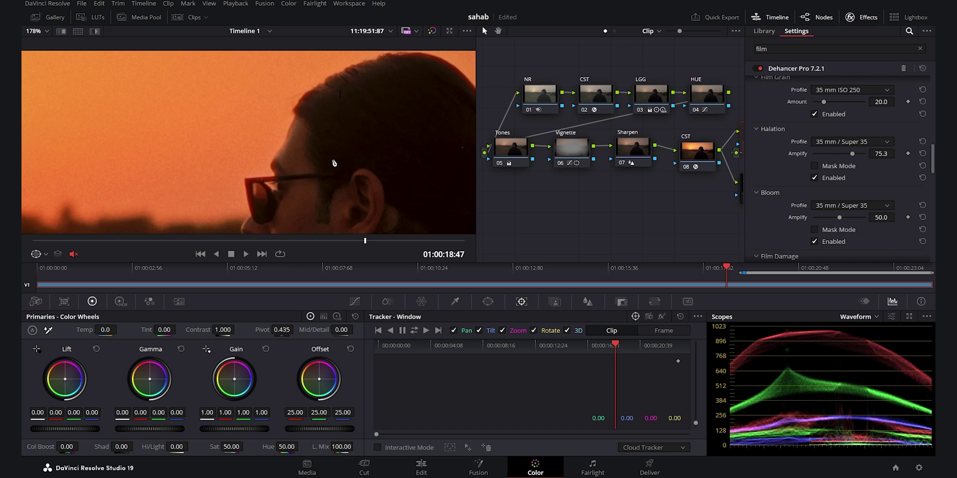
{"action": "scroll", "coordinate": [323, 171], "scroll_direction": "down", "scroll_amount": 4}
{"action": "key", "text": "ctrl+f"}
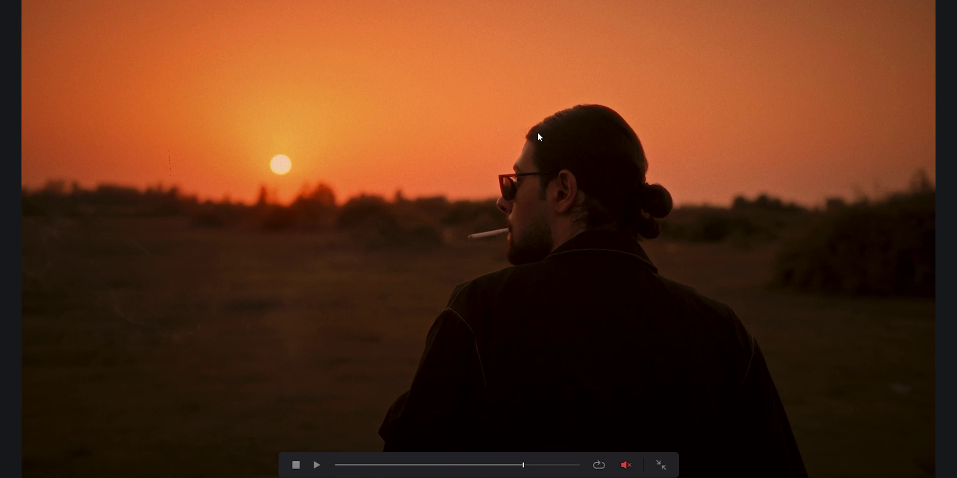
{"action": "key", "text": "ctrl+f"}
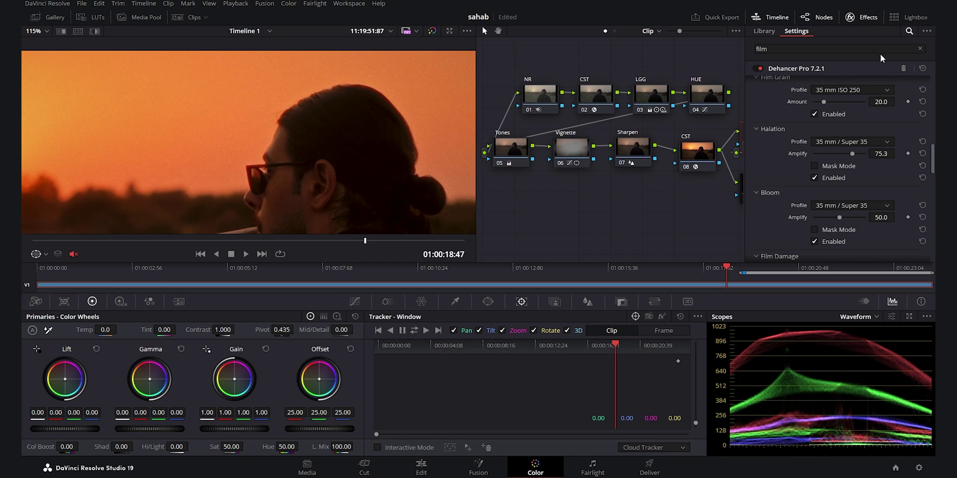
Switch the active look from Dehancer back to the Film Look Creator node and show its settings
{"action": "left_click", "coordinate": [861, 17]}
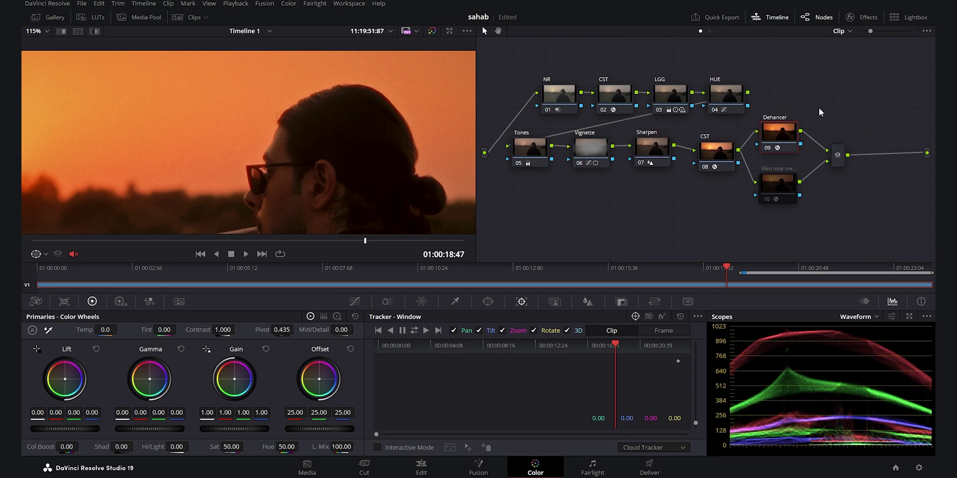
{"action": "key", "text": "ctrl+d"}
{"action": "left_click", "coordinate": [774, 193]}
{"action": "key", "text": "ctrl+d"}
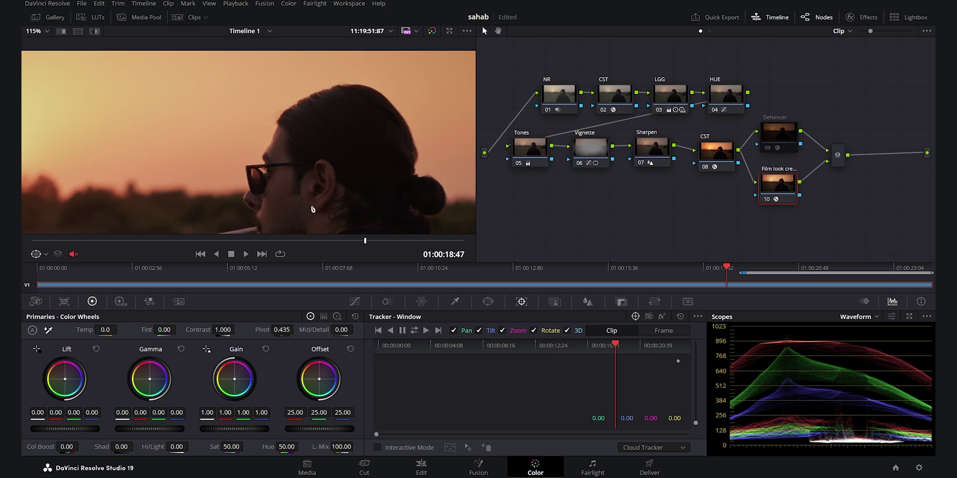
{"action": "left_click", "coordinate": [858, 17]}
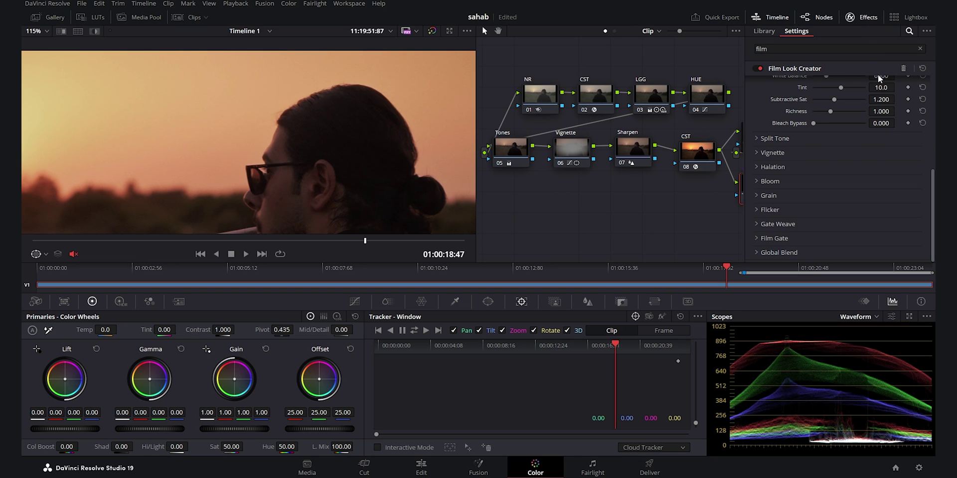
Expand the Film Look Creator's Bloom group and toggle Bloom off and on to compare the image
{"action": "left_click", "coordinate": [756, 181]}
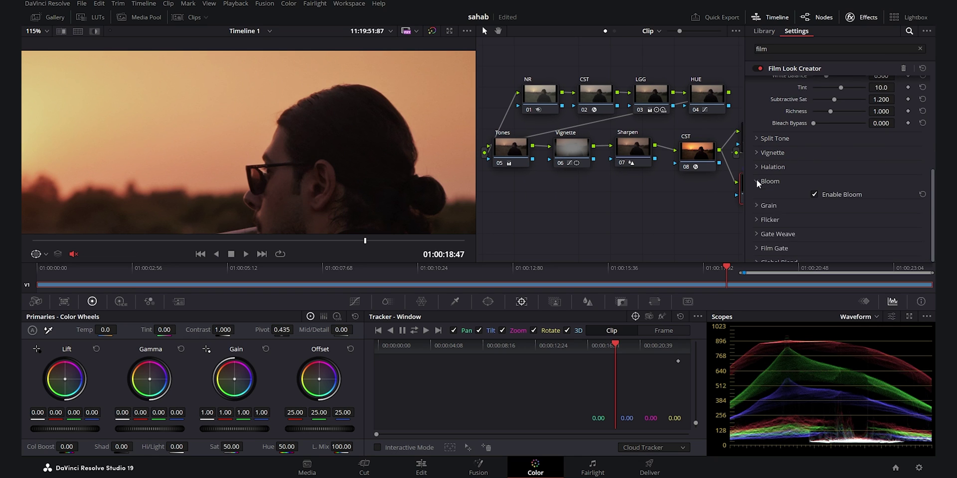
{"action": "left_click", "coordinate": [820, 195]}
{"action": "left_click", "coordinate": [820, 195]}
{"action": "left_click_drag", "start_coordinate": [318, 164], "coordinate": [369, 141]}
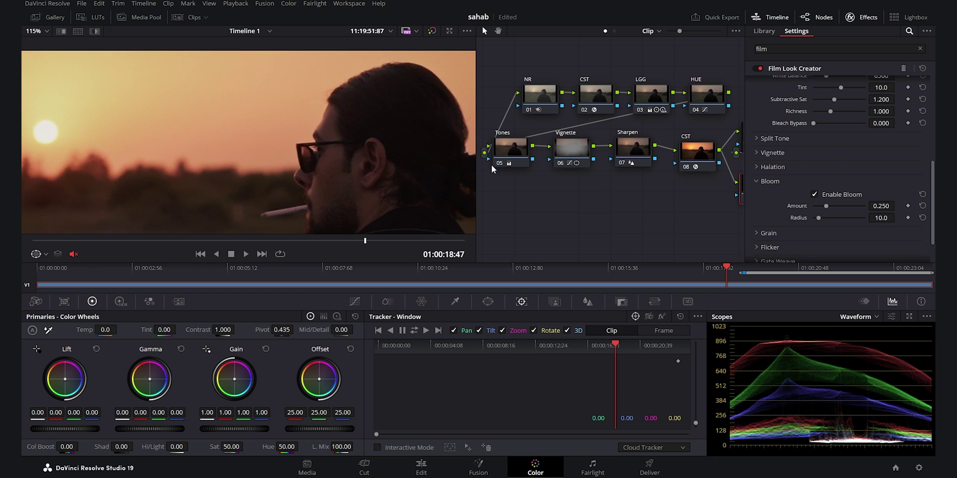
Set the Bloom Amount to 1.000 and Radius to about 71.6, toggling Bloom to compare, and leave it off
{"action": "left_click_drag", "start_coordinate": [827, 206], "coordinate": [869, 206]}
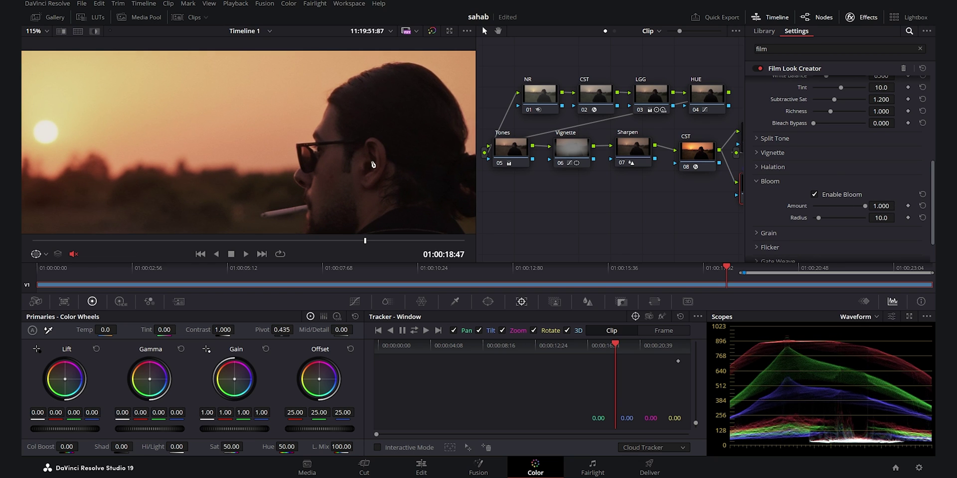
{"action": "left_click_drag", "start_coordinate": [309, 148], "coordinate": [343, 147]}
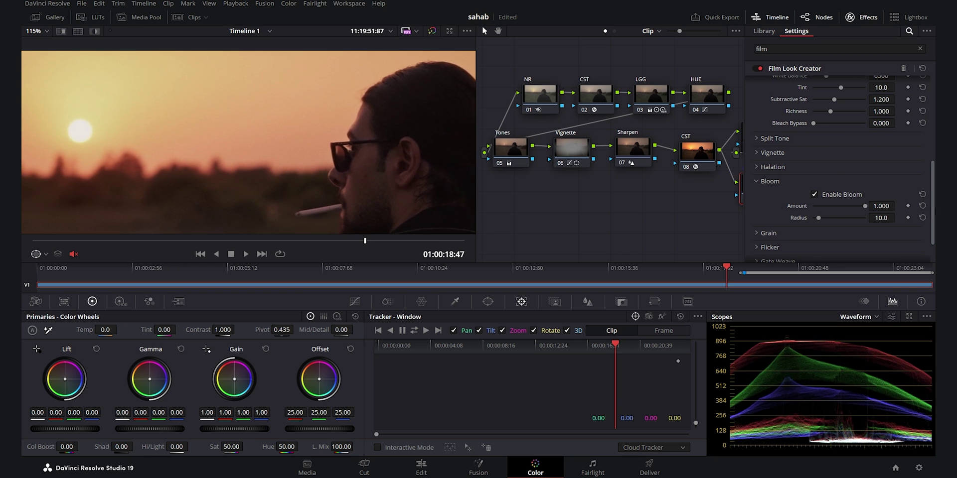
{"action": "left_click", "coordinate": [822, 193]}
{"action": "left_click", "coordinate": [821, 194]}
{"action": "left_click", "coordinate": [821, 193]}
{"action": "left_click", "coordinate": [822, 193]}
{"action": "left_click_drag", "start_coordinate": [818, 218], "coordinate": [849, 219]}
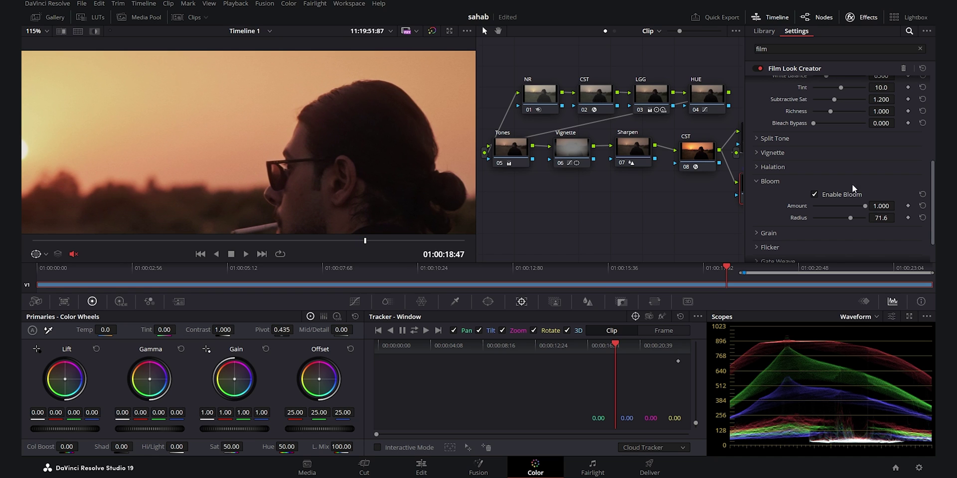
{"action": "left_click", "coordinate": [816, 193]}
{"action": "left_click", "coordinate": [816, 192]}
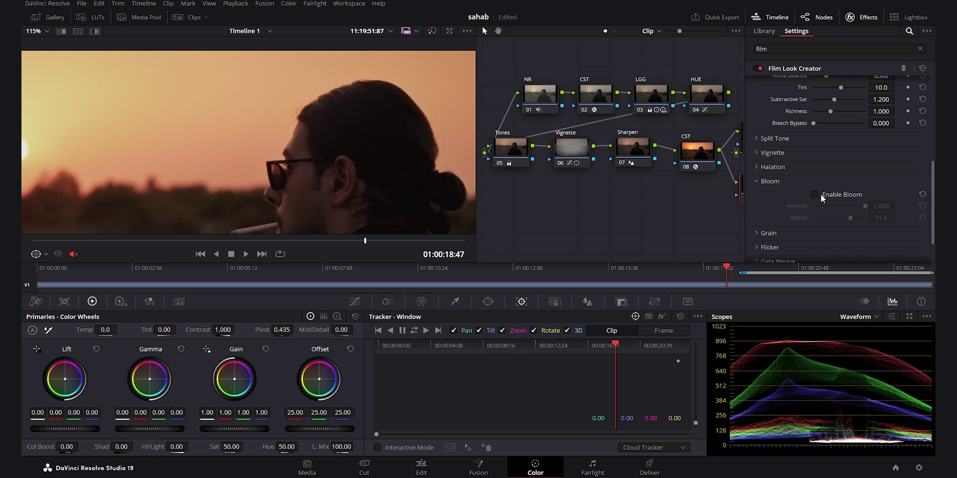
Switch the active look from the Film Look Creator node to the Dehancer node and show its settings
{"action": "left_click", "coordinate": [862, 18]}
{"action": "key", "text": "ctrl+d"}
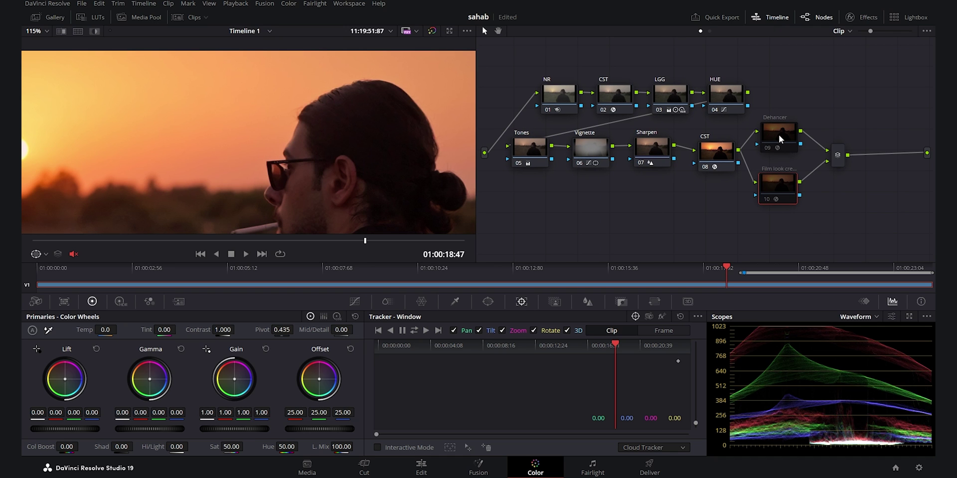
{"action": "left_click", "coordinate": [776, 136]}
{"action": "key", "text": "ctrl+d"}
{"action": "left_click", "coordinate": [861, 18]}
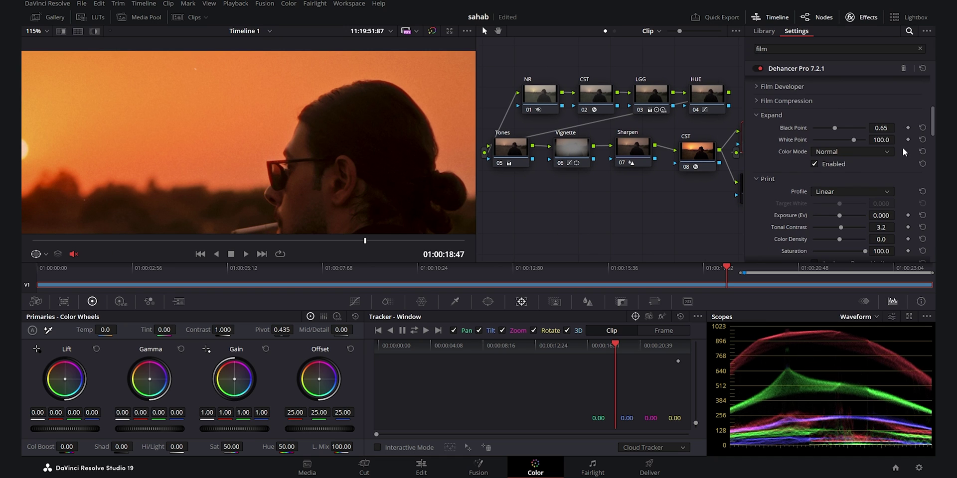
Set Dehancer's Bloom Amplify to about 76.2 and toggle Bloom off and on to compare the image around the sun
{"action": "scroll", "coordinate": [804, 193], "scroll_direction": "down", "scroll_amount": 8}
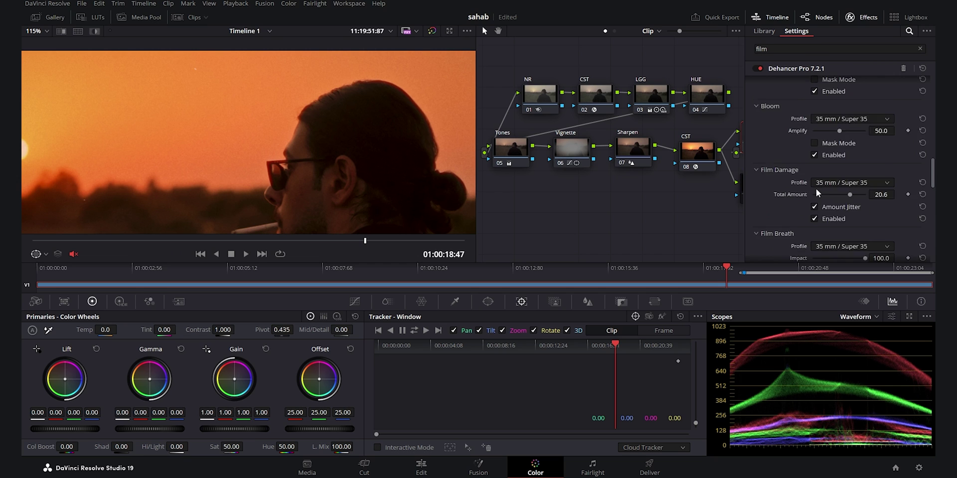
{"action": "left_click", "coordinate": [826, 185]}
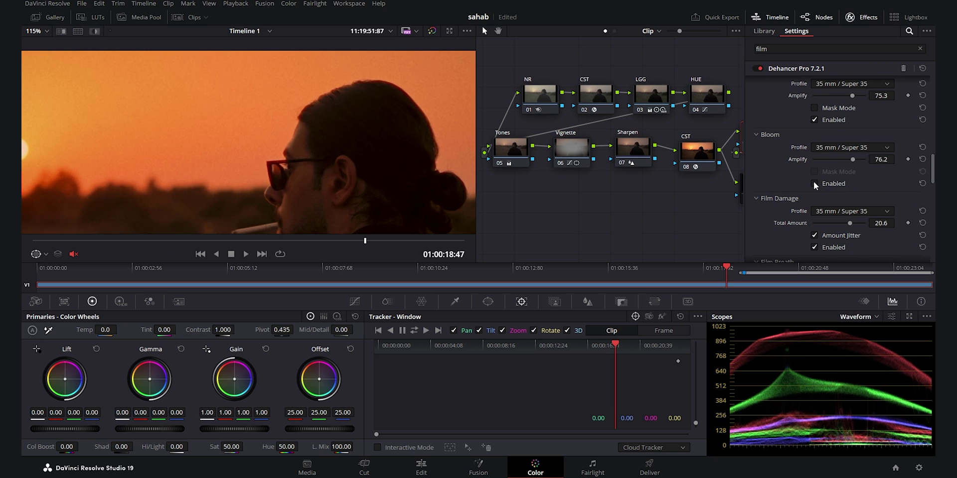
{"action": "scroll", "coordinate": [358, 149], "scroll_direction": "down", "scroll_amount": 2}
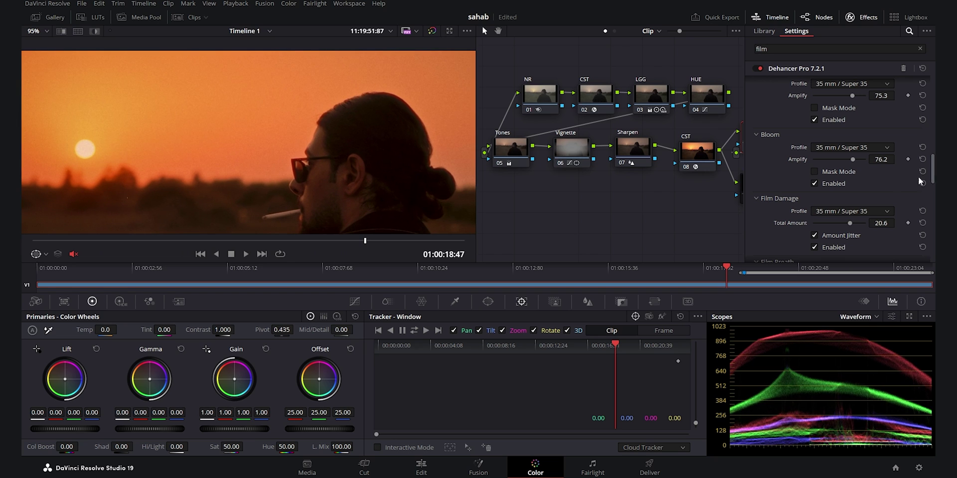
{"action": "left_click", "coordinate": [827, 183]}
{"action": "left_click", "coordinate": [827, 183]}
{"action": "left_click", "coordinate": [827, 183]}
Set Dehancer's Bloom profile to 65 mm / 70 mm with Amplify 40.0 and toggle Bloom to compare
{"action": "left_click", "coordinate": [886, 147]}
{"action": "left_click", "coordinate": [858, 202]}
{"action": "left_click", "coordinate": [830, 182]}
{"action": "left_click", "coordinate": [838, 182]}
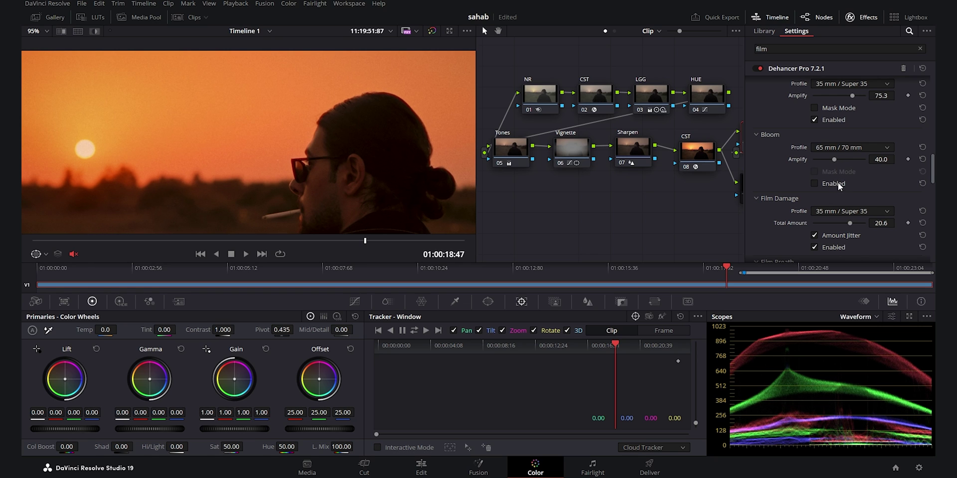
Switch the active look back to the Film Look Creator node and expand its Grain group
{"action": "left_click", "coordinate": [858, 17]}
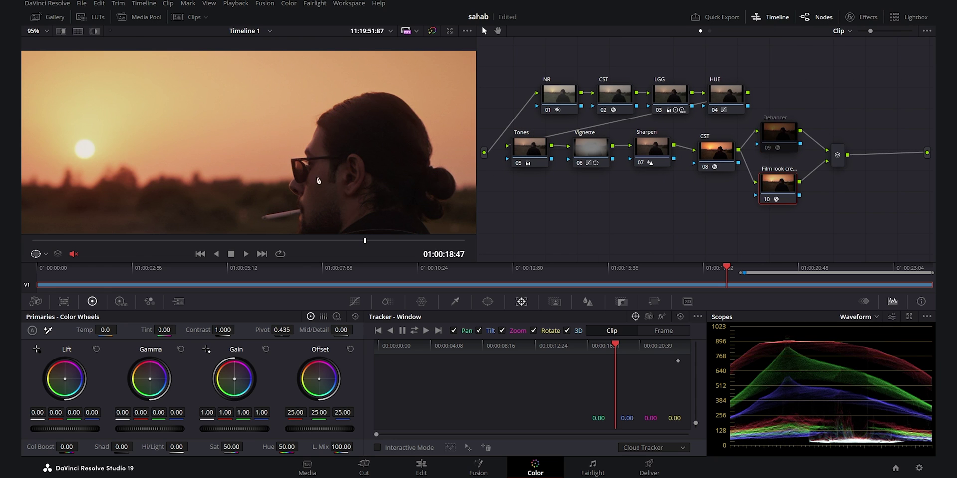
{"action": "left_click", "coordinate": [869, 17]}
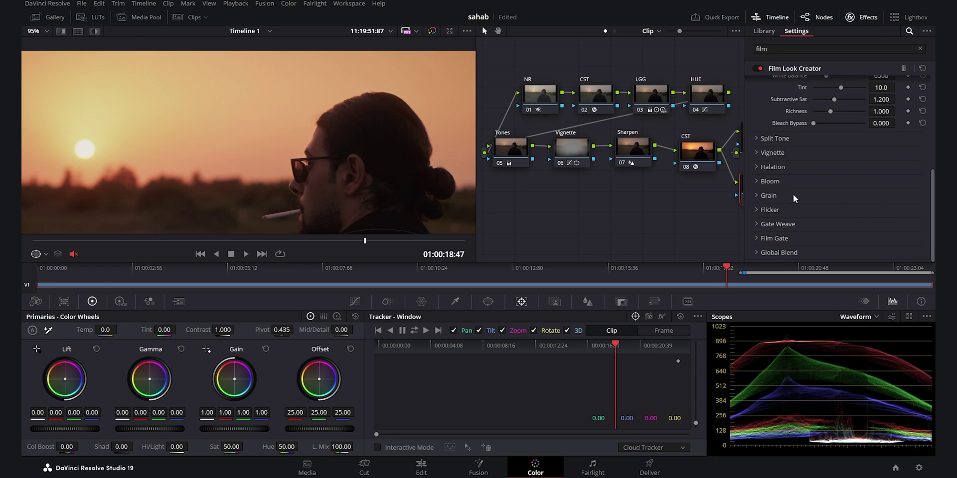
{"action": "left_click", "coordinate": [758, 195]}
{"action": "scroll", "coordinate": [835, 183], "scroll_direction": "down", "scroll_amount": 2}
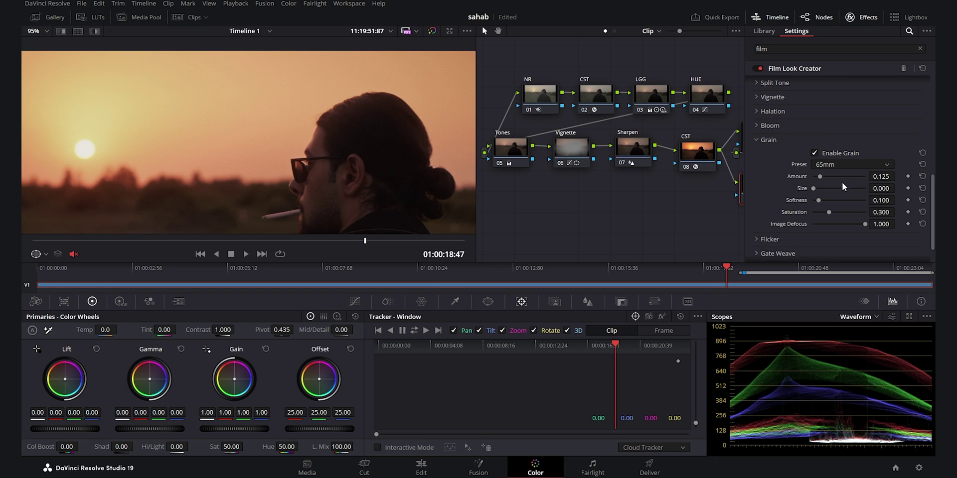
Set the Film Look Creator's Grain Amount to about 0.642 and play the clip close up to check the grain in motion
{"action": "scroll", "coordinate": [386, 124], "scroll_direction": "up", "scroll_amount": 5}
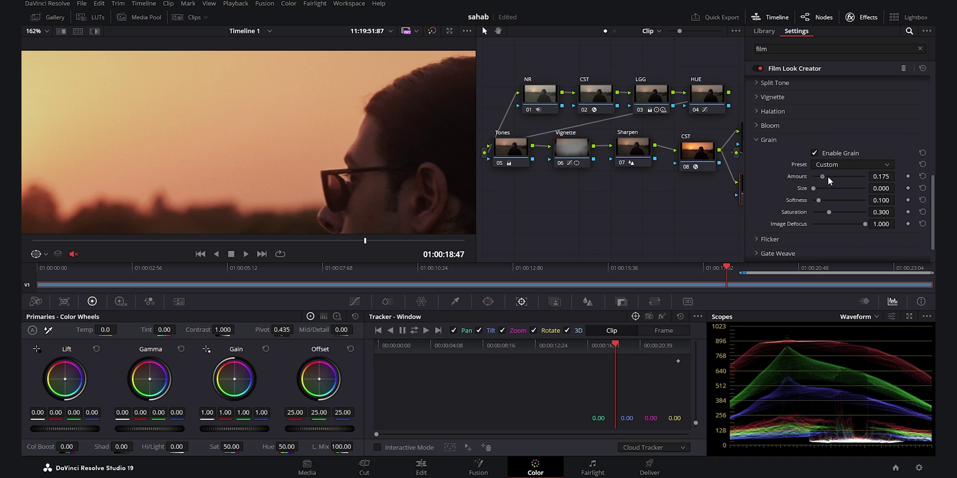
{"action": "left_click_drag", "start_coordinate": [827, 176], "coordinate": [846, 182]}
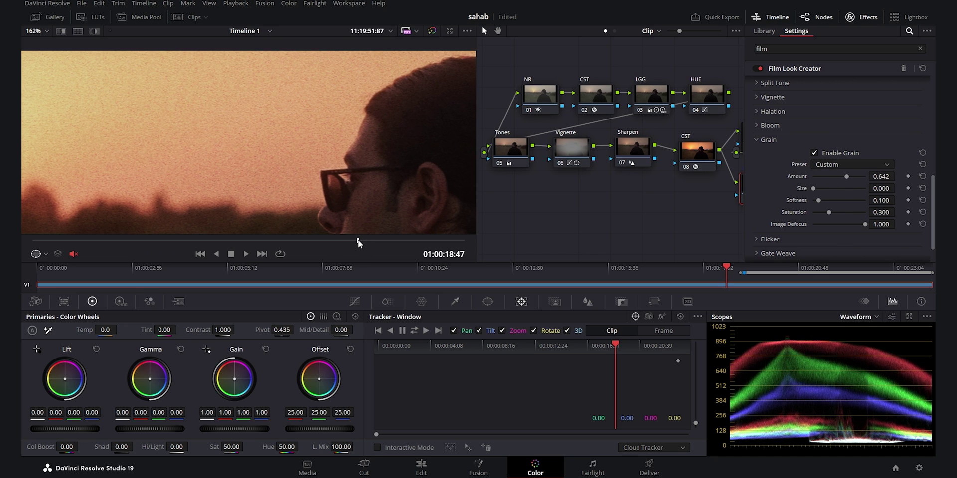
{"action": "left_click_drag", "start_coordinate": [358, 241], "coordinate": [337, 206]}
{"action": "key", "text": "space"}
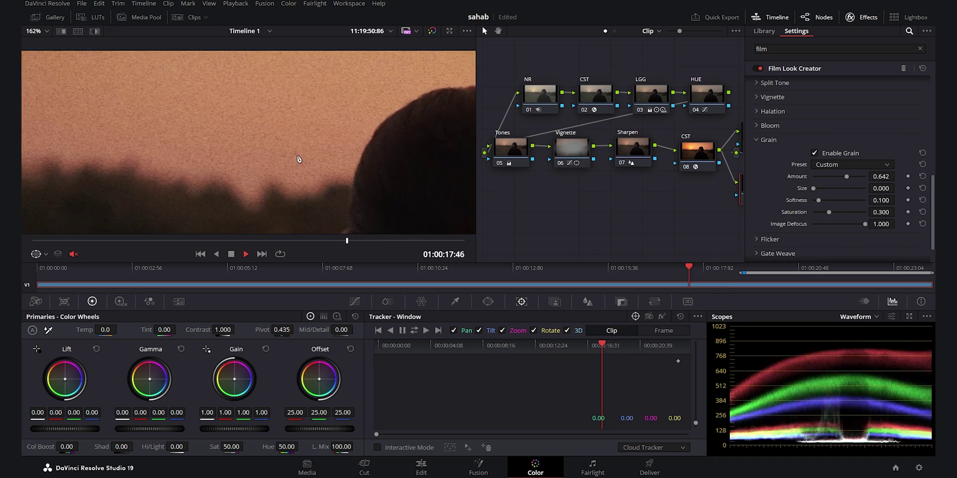
{"action": "key", "text": "space"}
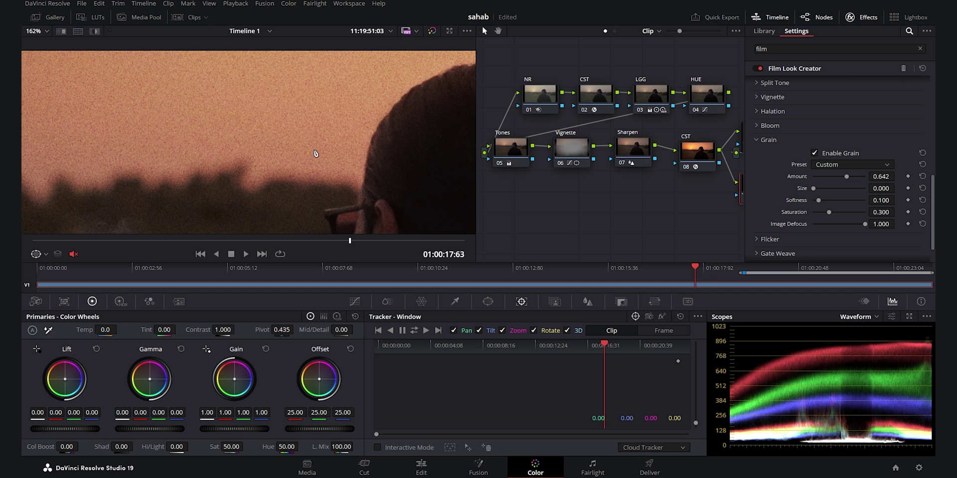
{"action": "key", "text": "space"}
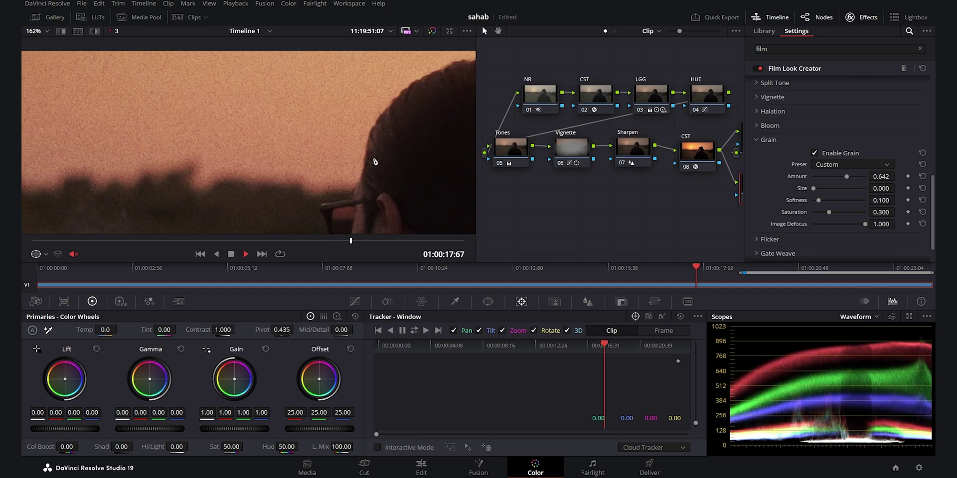
{"action": "key", "text": "space"}
{"action": "mouse_move", "coordinate": [336, 241]}
{"action": "left_mouse_down"}
{"action": "mouse_move", "coordinate": [326, 244]}
{"action": "mouse_move", "coordinate": [338, 248]}
{"action": "left_mouse_up"}
{"action": "left_click_drag", "start_coordinate": [347, 251], "coordinate": [352, 250]}
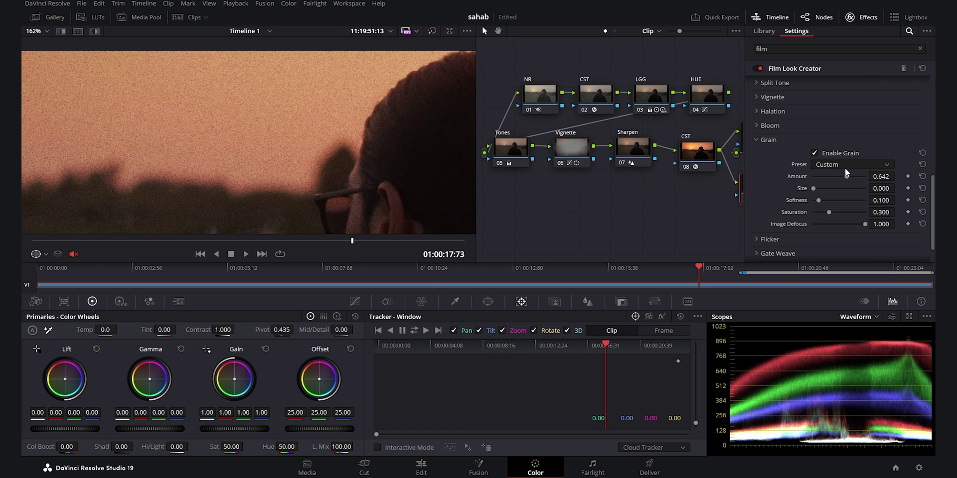
Switch the active look to the Dehancer node and play the same part of the clip to compare its grain
{"action": "left_click", "coordinate": [867, 17]}
{"action": "key", "text": "ctrl+d"}
{"action": "left_click", "coordinate": [781, 136]}
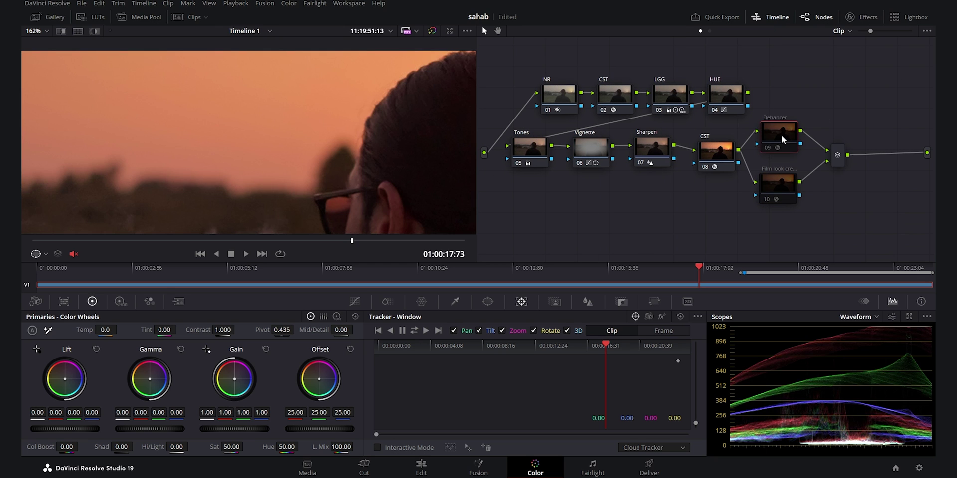
{"action": "key", "text": "ctrl+d"}
{"action": "left_click_drag", "start_coordinate": [349, 241], "coordinate": [342, 241]}
{"action": "key", "text": "space"}
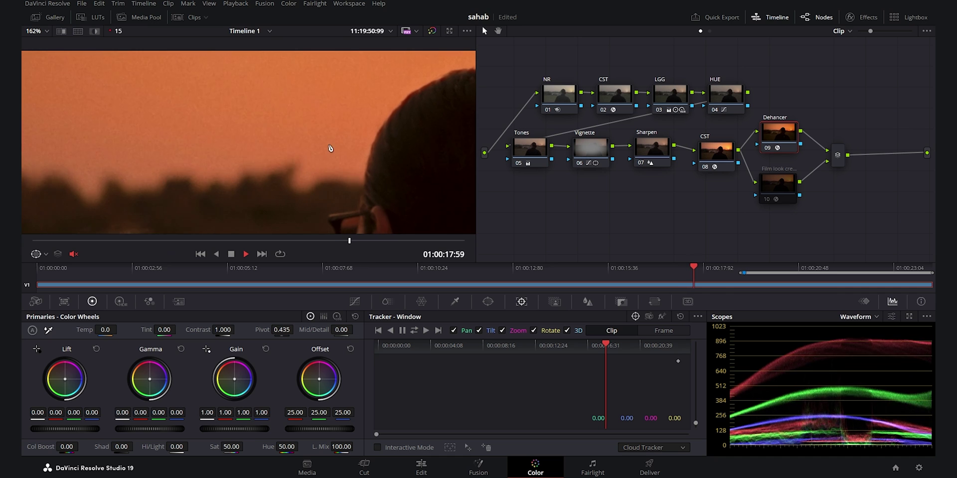
{"action": "key", "text": "space"}
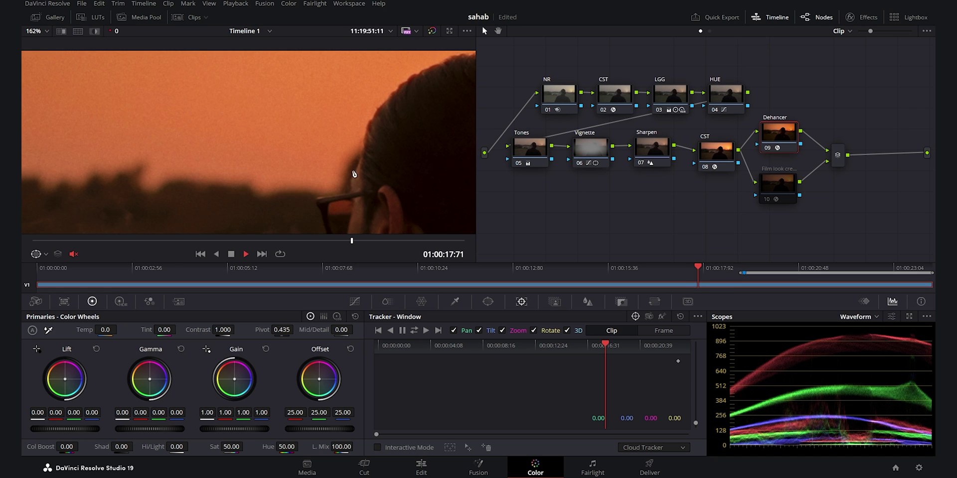
Set Dehancer's Film Grain Amount to about 67.9 and play the clip full screen to check the grain
{"action": "left_click", "coordinate": [861, 17]}
{"action": "scroll", "coordinate": [911, 145], "scroll_direction": "down", "scroll_amount": 5}
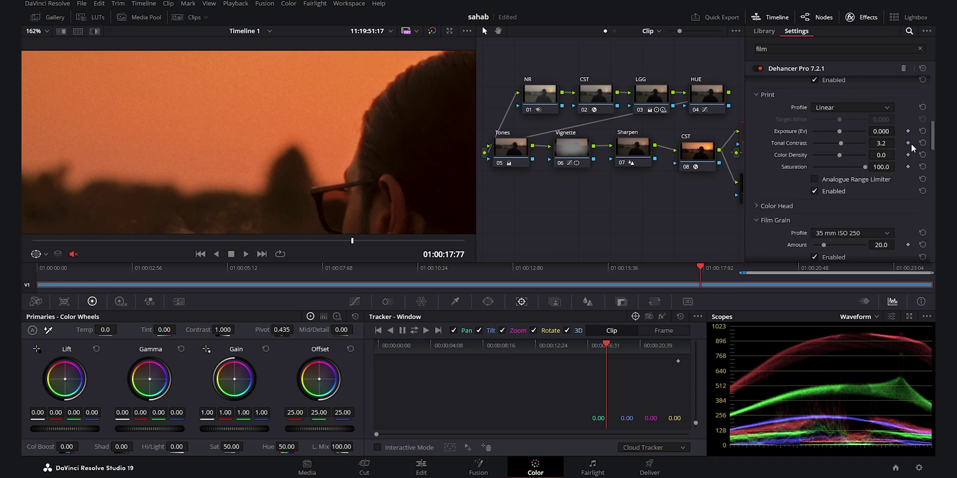
{"action": "left_click_drag", "start_coordinate": [823, 131], "coordinate": [848, 133]}
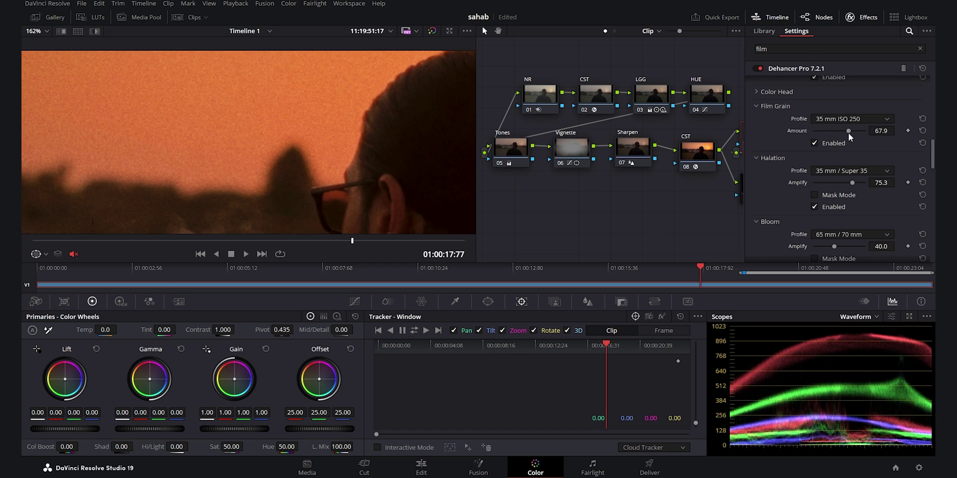
{"action": "key", "text": "space"}
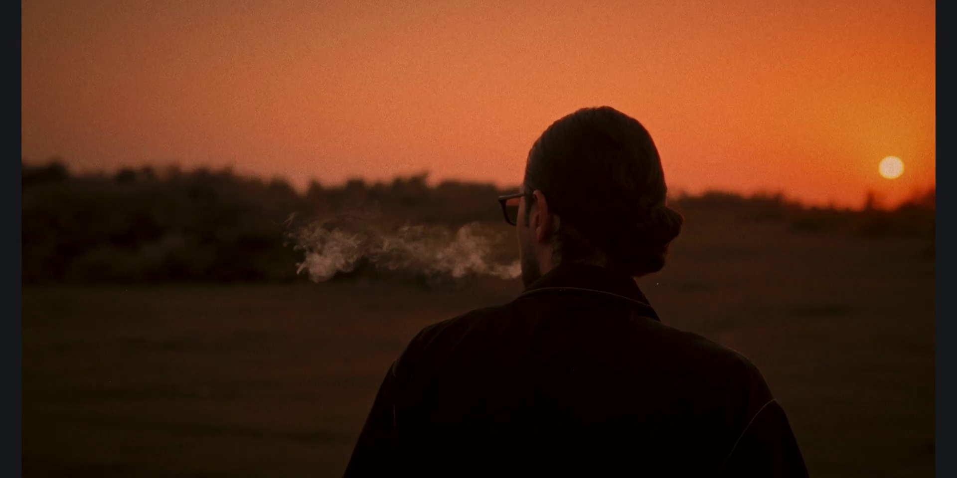
{"action": "mouse_move", "coordinate": [370, 163]}
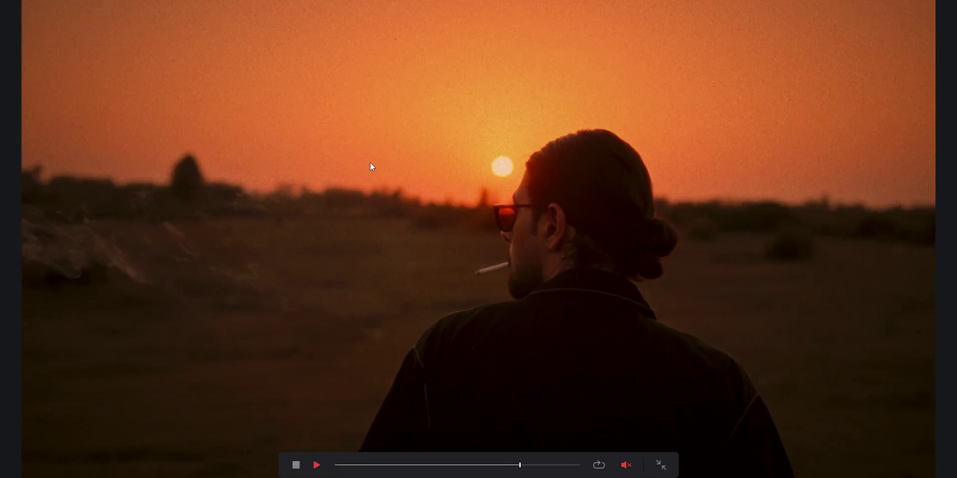
{"action": "key", "text": "space"}
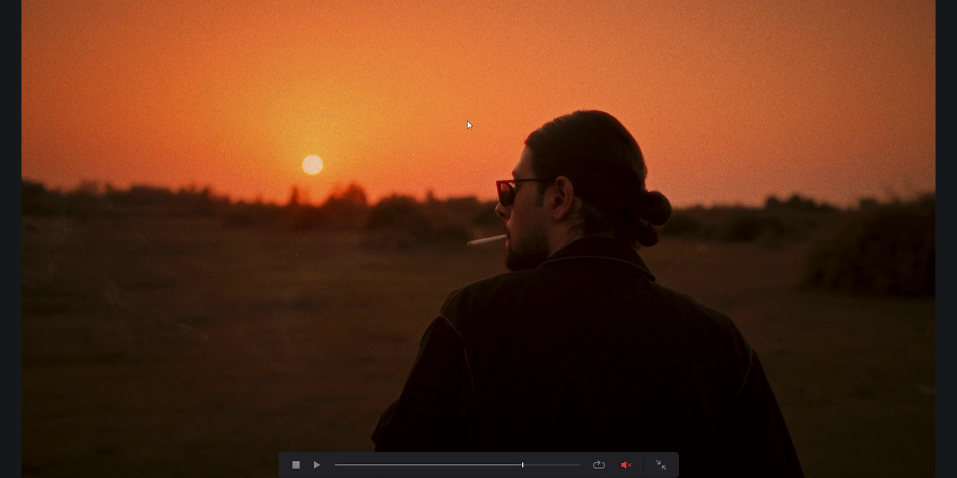
{"action": "key", "text": "Escape"}
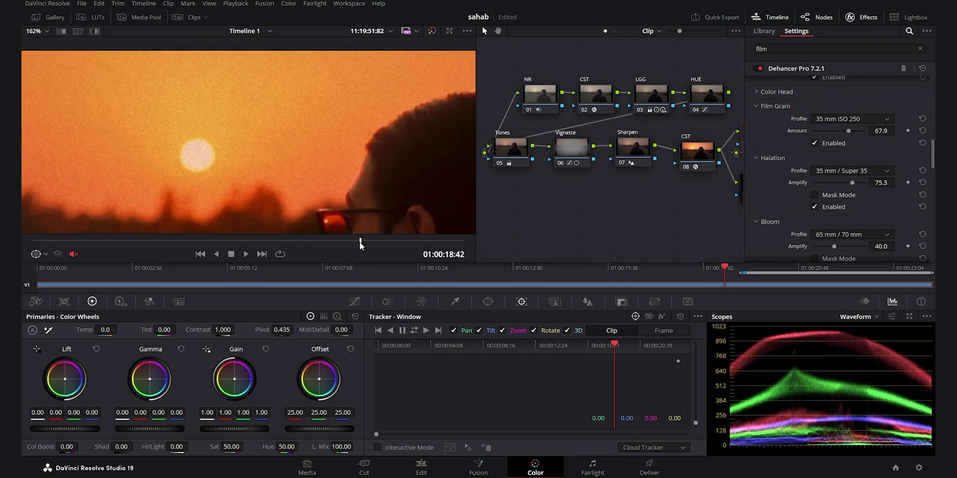
Move to about 01:00:18:35, switch the active look back to the Film Look Creator, and expand its Gate Weave group
{"action": "left_click_drag", "start_coordinate": [360, 243], "coordinate": [363, 245]}
{"action": "scroll", "coordinate": [344, 184], "scroll_direction": "down", "scroll_amount": 4}
{"action": "scroll", "coordinate": [300, 194], "scroll_direction": "up", "scroll_amount": 5}
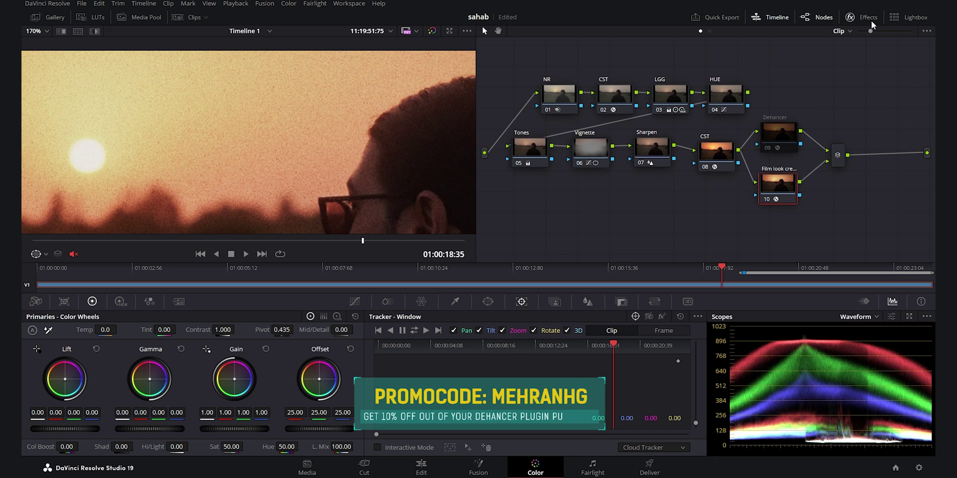
{"action": "left_click", "coordinate": [871, 23]}
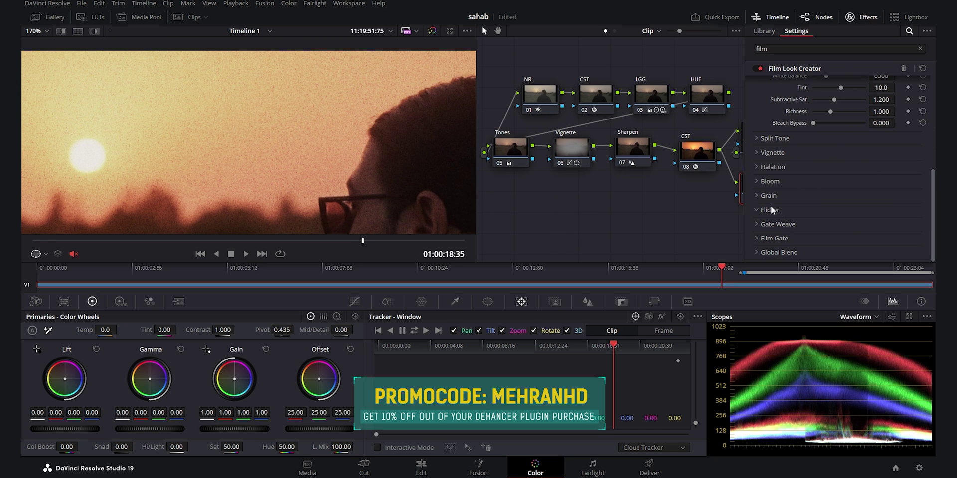
{"action": "left_click", "coordinate": [775, 224]}
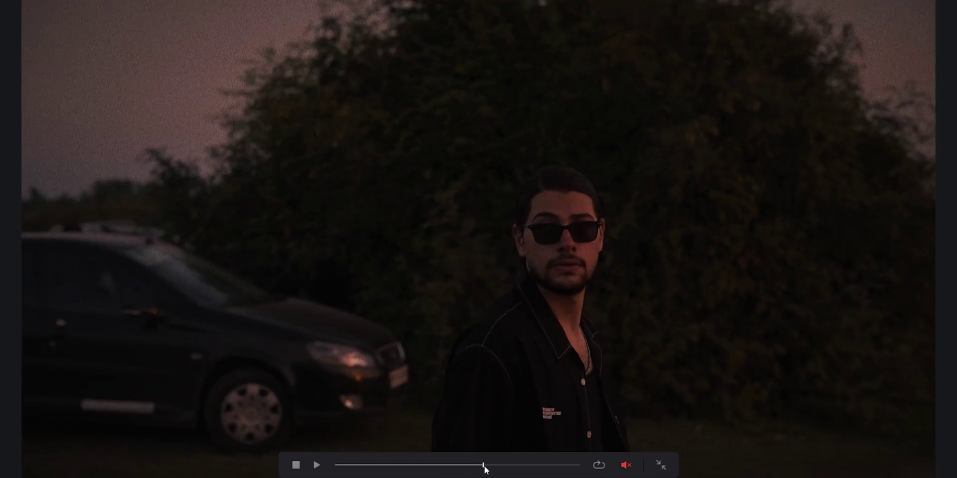
Set the Film Look Creator's Gate Weave Amount to 1.000 and play the clip full screen to check the frame movement
{"action": "left_click_drag", "start_coordinate": [486, 470], "coordinate": [517, 470]}
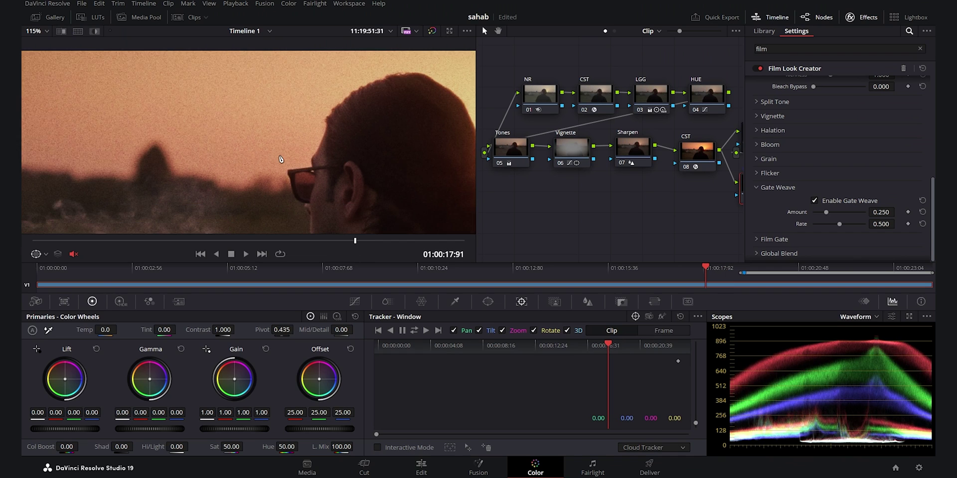
{"action": "scroll", "coordinate": [281, 159], "scroll_direction": "down", "scroll_amount": 2}
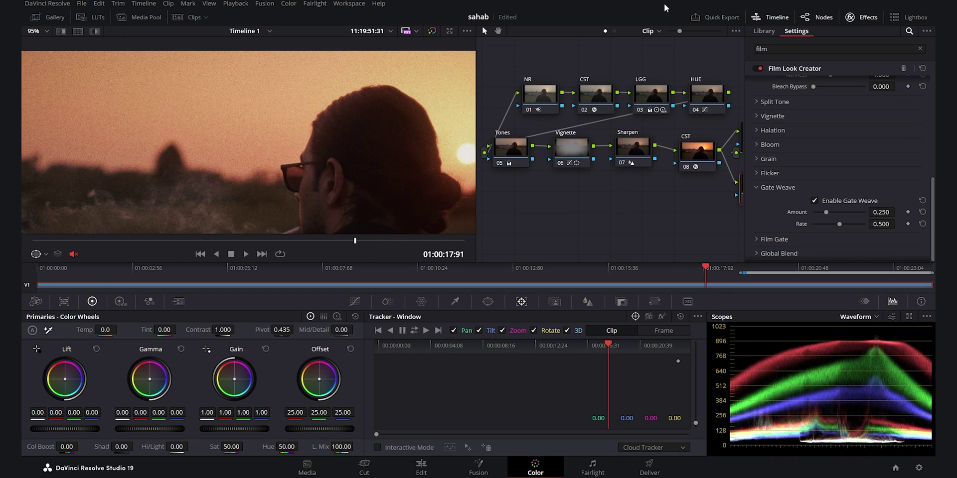
{"action": "left_click_drag", "start_coordinate": [827, 213], "coordinate": [872, 218]}
{"action": "key", "text": "ctrl+f"}
{"action": "key", "text": "space"}
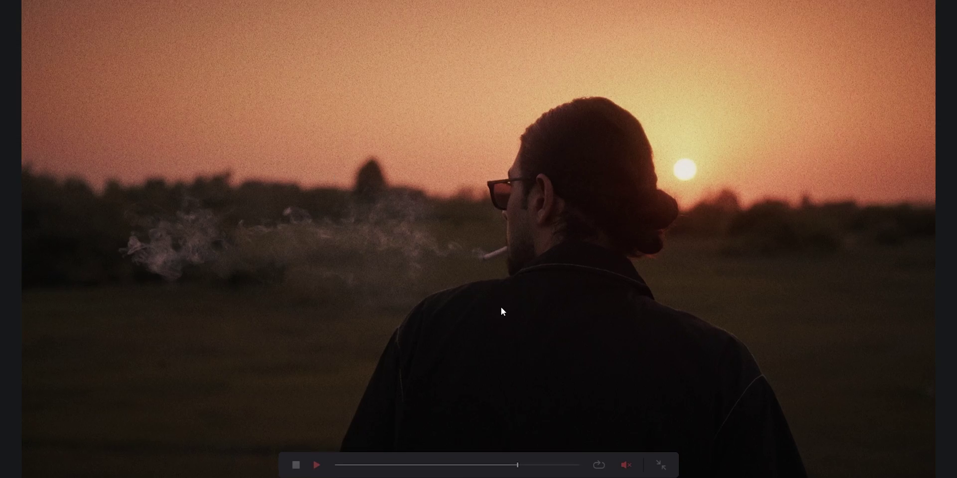
{"action": "key", "text": "space"}
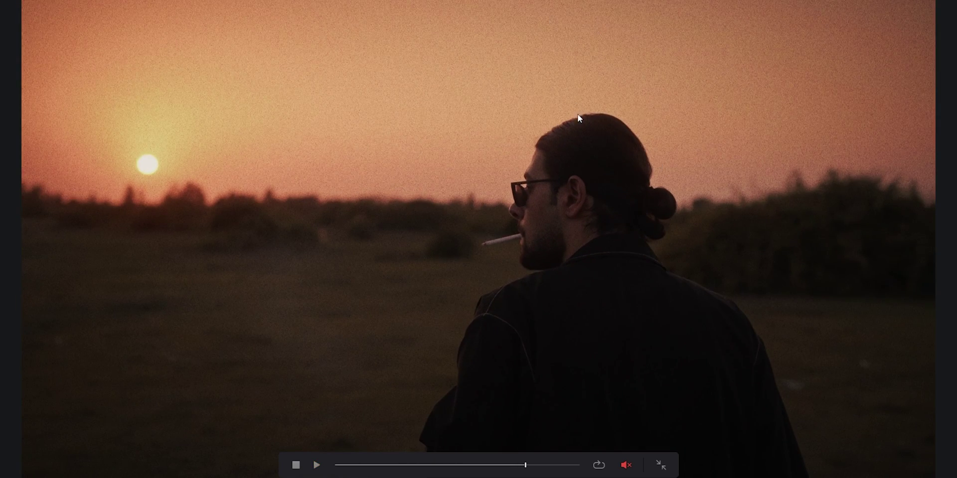
{"action": "key", "text": "Escape"}
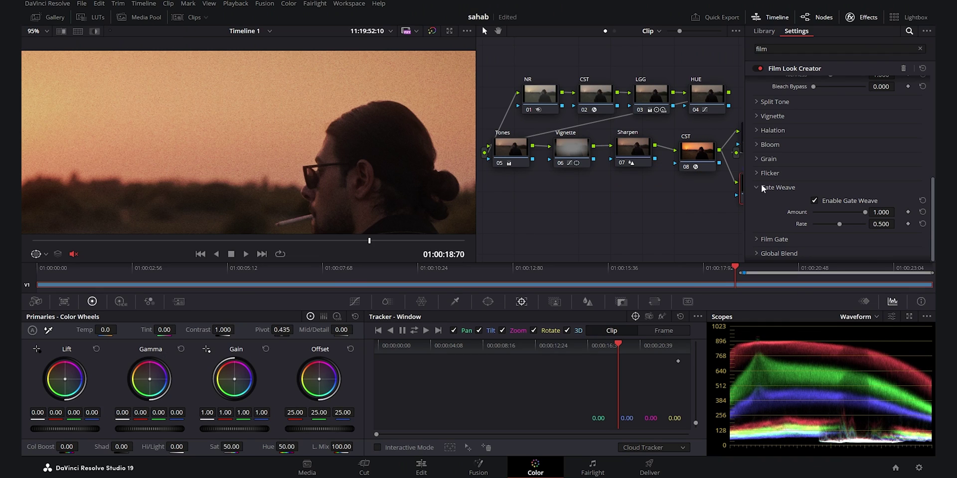
Collapse the Gate Weave group and switch the active look from the Film Look Creator to the Dehancer node
{"action": "left_click", "coordinate": [760, 187]}
{"action": "scroll", "coordinate": [890, 250], "scroll_direction": "up", "scroll_amount": 3}
{"action": "left_click", "coordinate": [857, 17]}
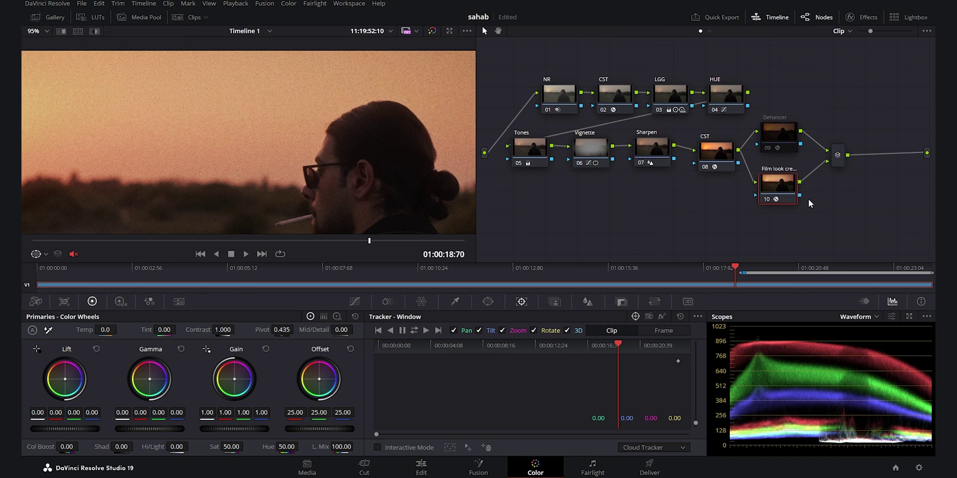
{"action": "key", "text": "ctrl+d"}
{"action": "left_click", "coordinate": [781, 131]}
{"action": "key", "text": "ctrl+d"}
Show Dehancer's settings and enable its Gate Weave effect
{"action": "left_click", "coordinate": [856, 18]}
{"action": "scroll", "coordinate": [873, 212], "scroll_direction": "down", "scroll_amount": 3}
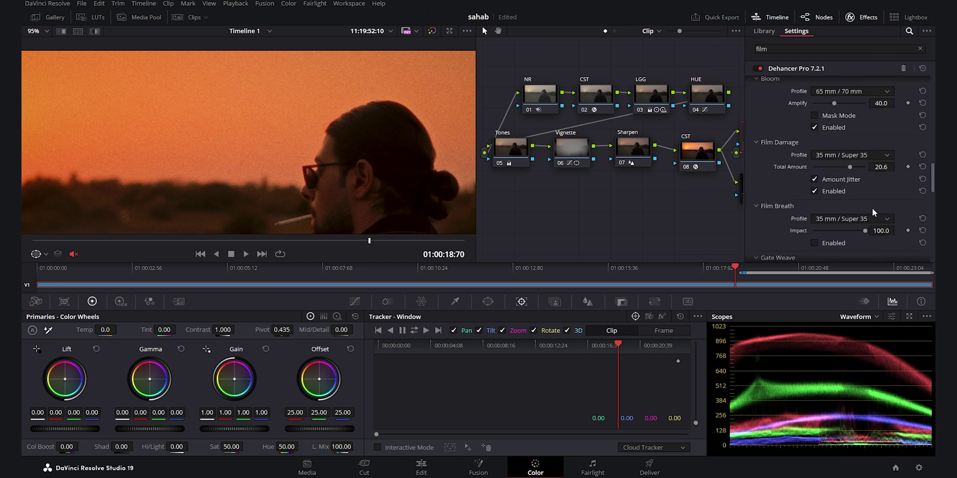
{"action": "scroll", "coordinate": [872, 211], "scroll_direction": "down", "scroll_amount": 2}
{"action": "scroll", "coordinate": [872, 179], "scroll_direction": "down", "scroll_amount": 4}
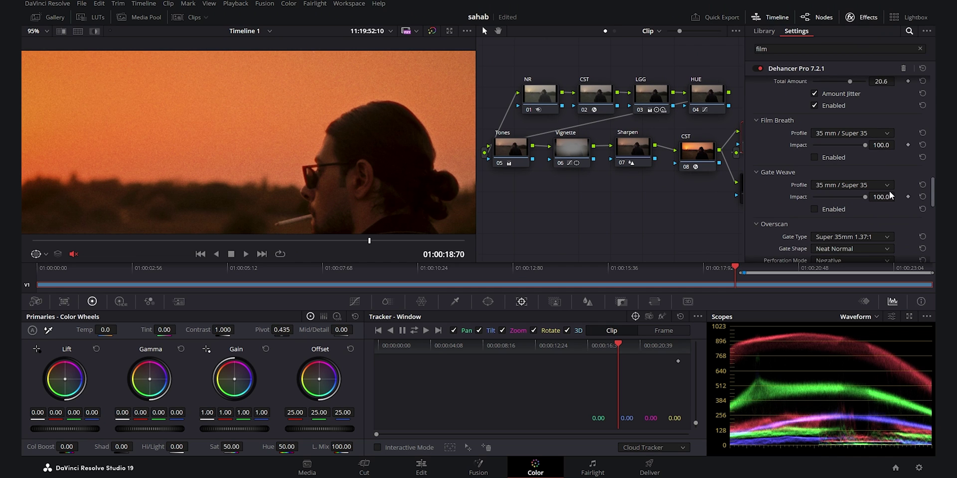
{"action": "left_click", "coordinate": [827, 208]}
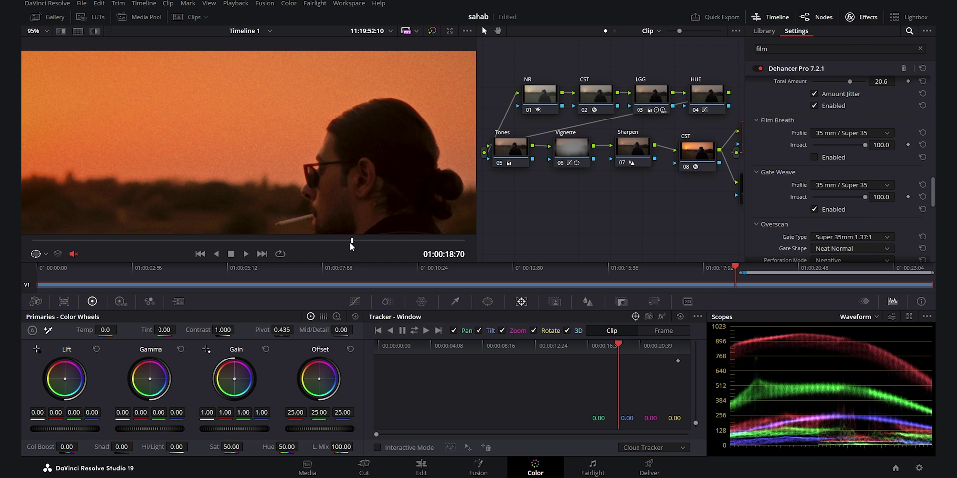
Play the clip full screen from an earlier frame to check Dehancer's gate weave movement
{"action": "left_click_drag", "start_coordinate": [350, 243], "coordinate": [337, 243]}
{"action": "key", "text": "ctrl+f"}
{"action": "key", "text": "space"}
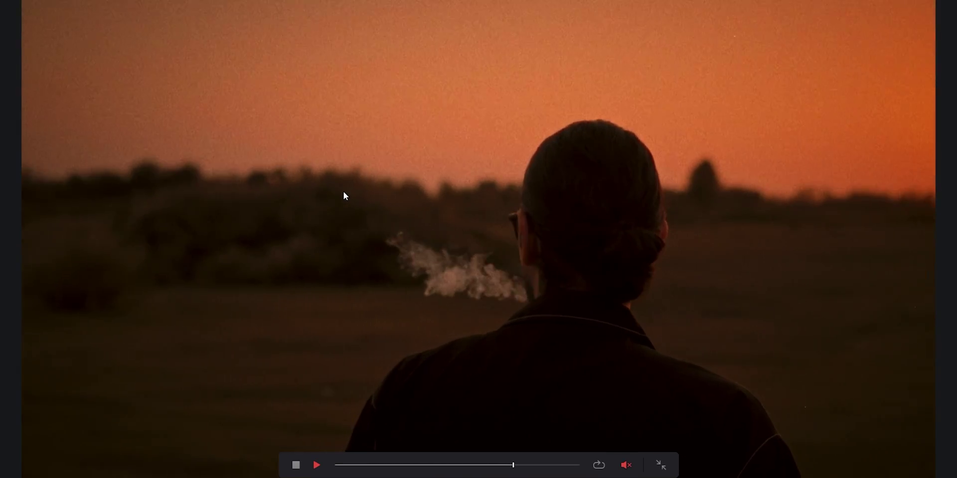
Leave full screen, set Dehancer's Gate Weave Impact to 96.3 and disable Gate Weave
{"action": "key", "text": "Escape"}
{"action": "mouse_move", "coordinate": [871, 202]}
{"action": "left_mouse_down"}
{"action": "mouse_move", "coordinate": [830, 207]}
{"action": "mouse_move", "coordinate": [869, 208]}
{"action": "left_mouse_up"}
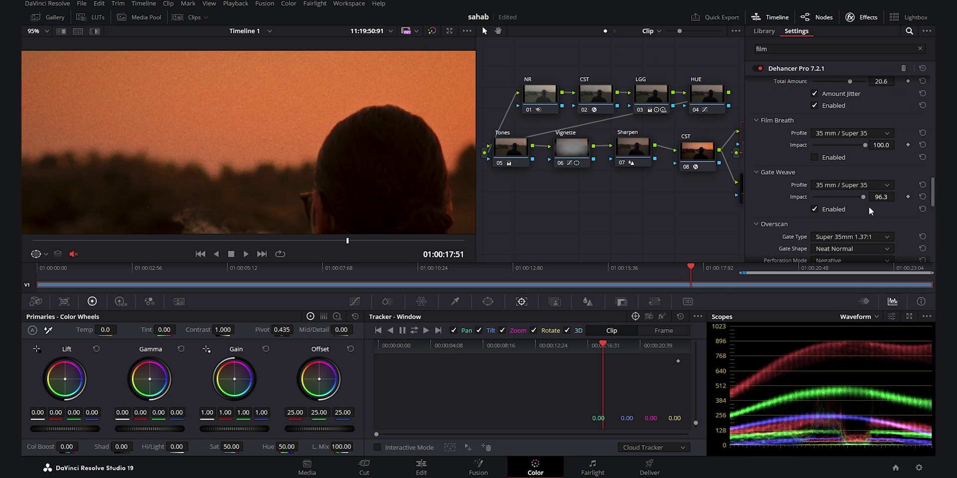
{"action": "left_click", "coordinate": [861, 17]}
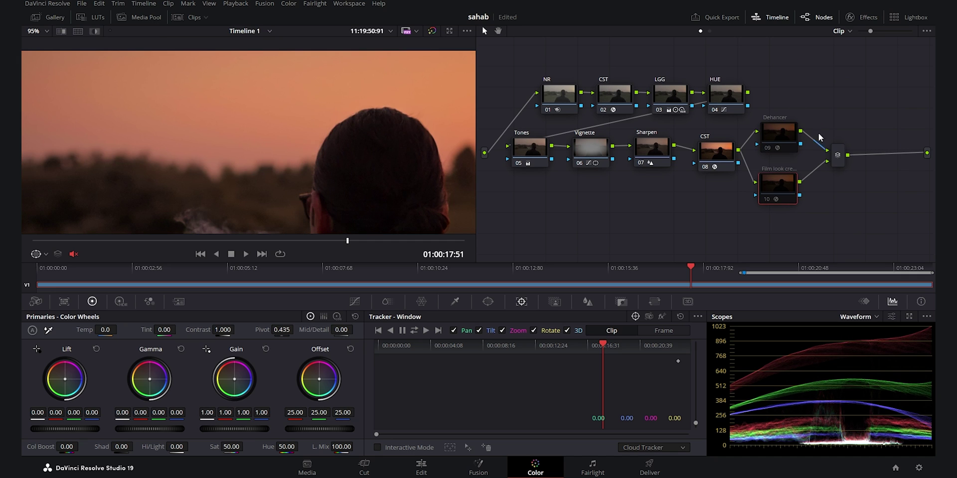
Show the Film Look Creator's settings at about 01:00:18:26 and enable Film Gate
{"action": "left_click", "coordinate": [861, 16]}
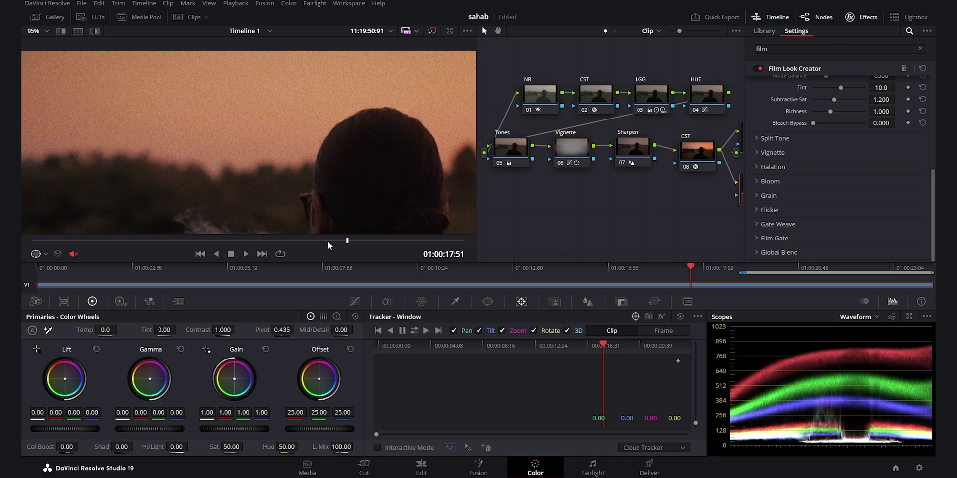
{"action": "left_click", "coordinate": [807, 237]}
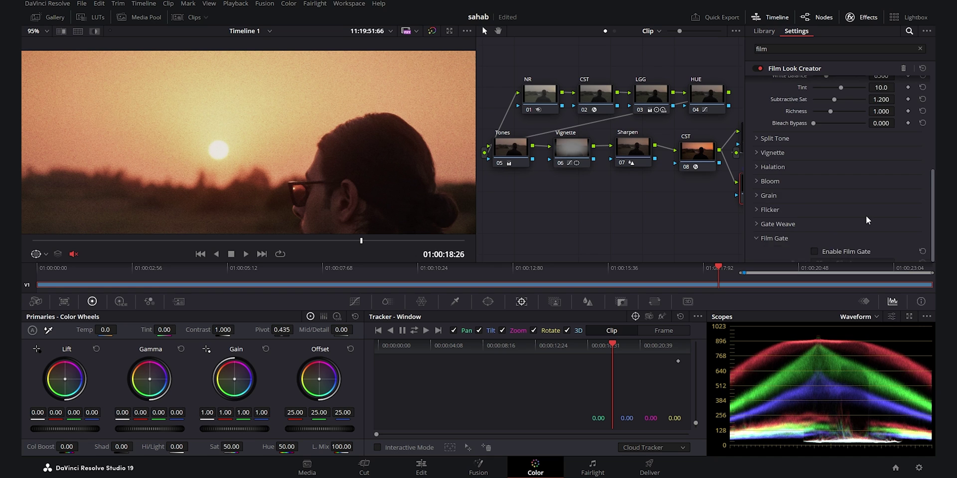
{"action": "scroll", "coordinate": [867, 217], "scroll_direction": "down", "scroll_amount": 3}
{"action": "left_click", "coordinate": [815, 192]}
{"action": "scroll", "coordinate": [346, 154], "scroll_direction": "down", "scroll_amount": 5}
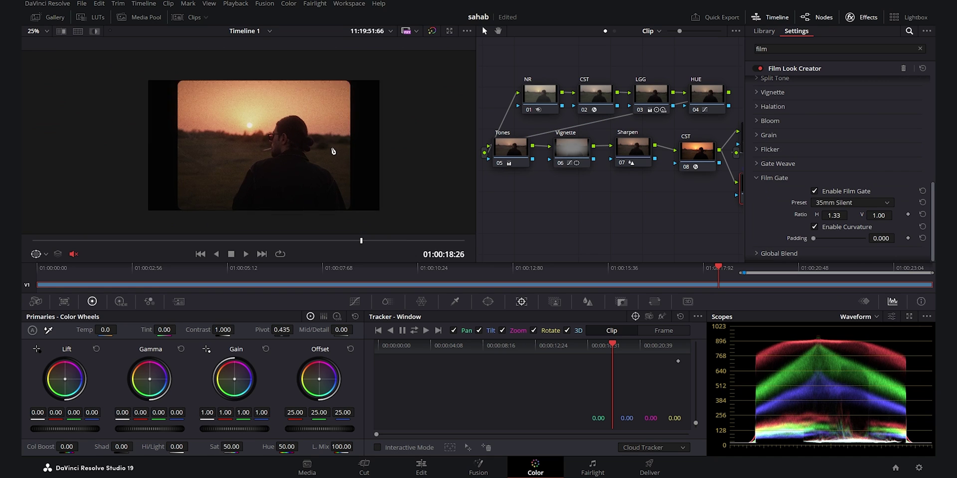
Toggle the Film Look Creator's Film Gate off and on to compare the framing
{"action": "scroll", "coordinate": [328, 157], "scroll_direction": "up", "scroll_amount": 2}
{"action": "left_click", "coordinate": [827, 190]}
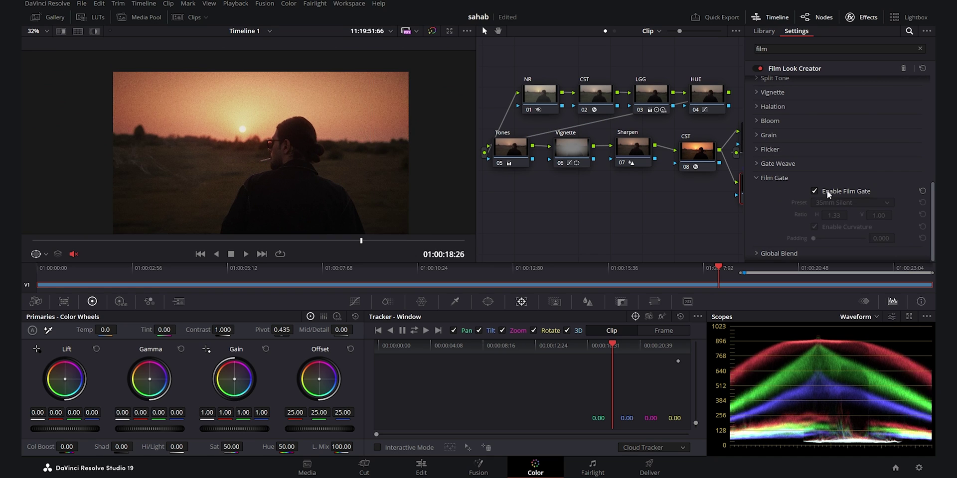
{"action": "left_click", "coordinate": [827, 191]}
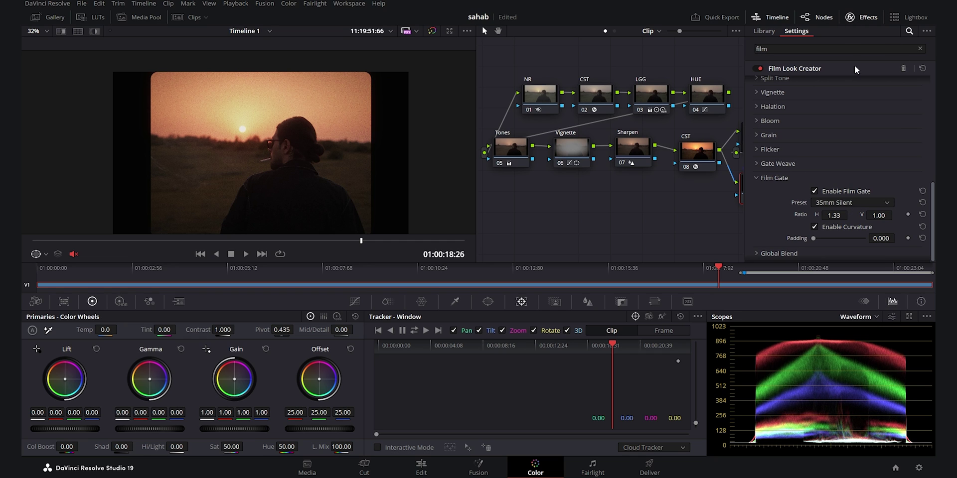
Switch the active look from the Film Look Creator to the Dehancer node and show its settings
{"action": "left_click", "coordinate": [855, 17]}
{"action": "left_click", "coordinate": [786, 141]}
{"action": "key", "text": "ctrl+d"}
{"action": "left_click", "coordinate": [866, 18]}
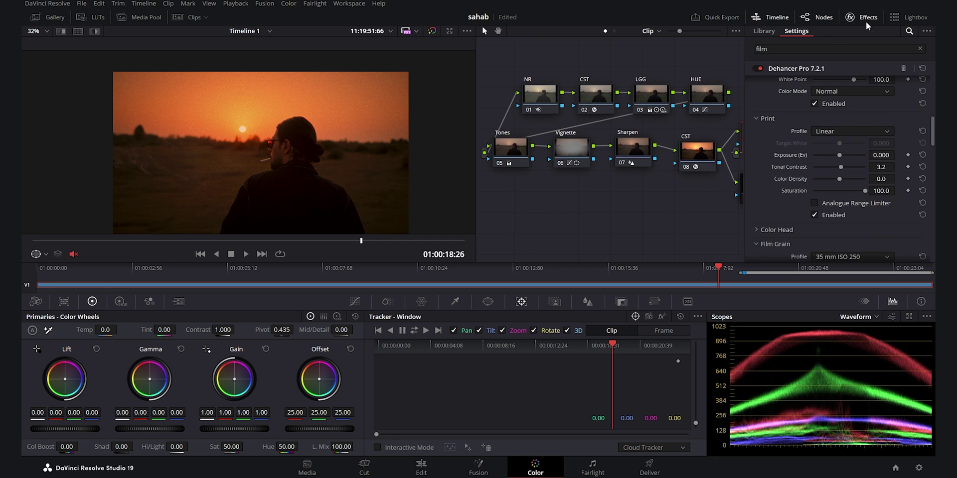
Review Dehancer's Overscan gate types and enable Overscan with the Super 35mm 1.37:1 gate
{"action": "left_click_drag", "start_coordinate": [932, 125], "coordinate": [932, 141]}
{"action": "scroll", "coordinate": [842, 170], "scroll_direction": "down", "scroll_amount": 10}
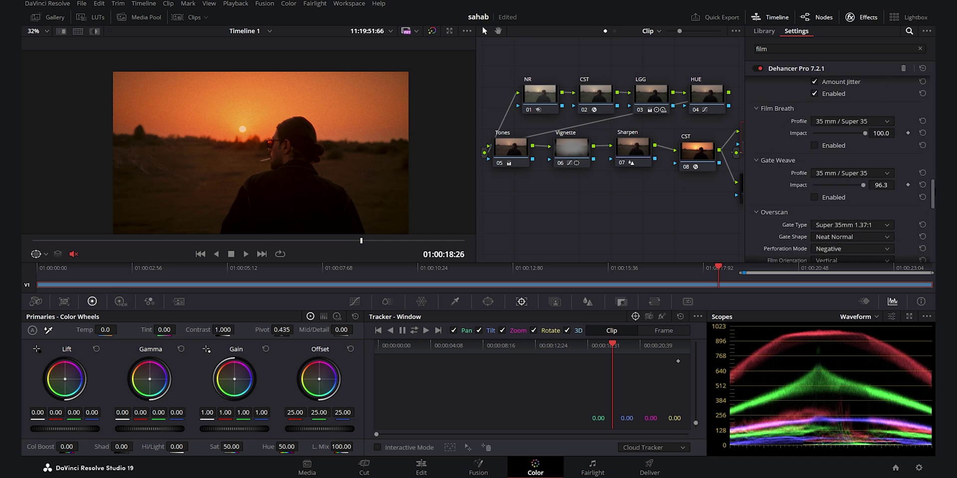
{"action": "scroll", "coordinate": [842, 150], "scroll_direction": "down", "scroll_amount": 2}
{"action": "left_click", "coordinate": [842, 133]}
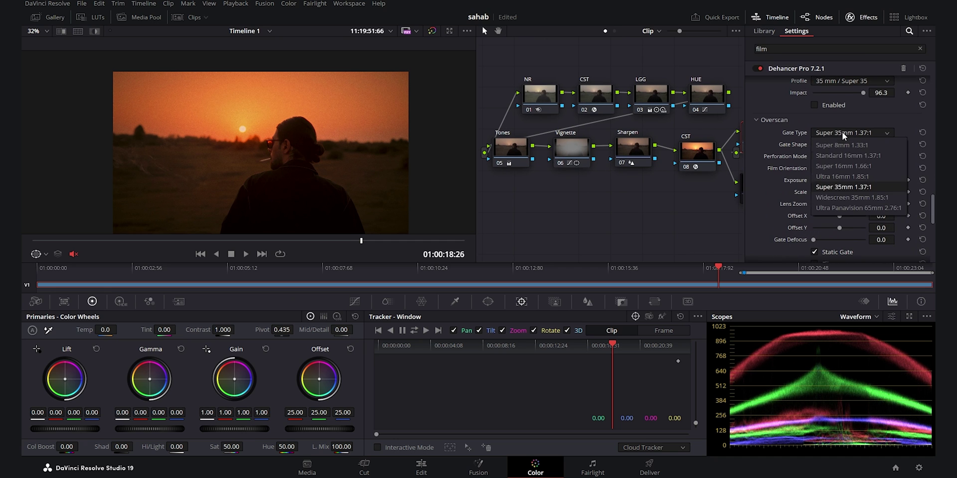
{"action": "left_click", "coordinate": [843, 130]}
{"action": "scroll", "coordinate": [868, 152], "scroll_direction": "down", "scroll_amount": 3}
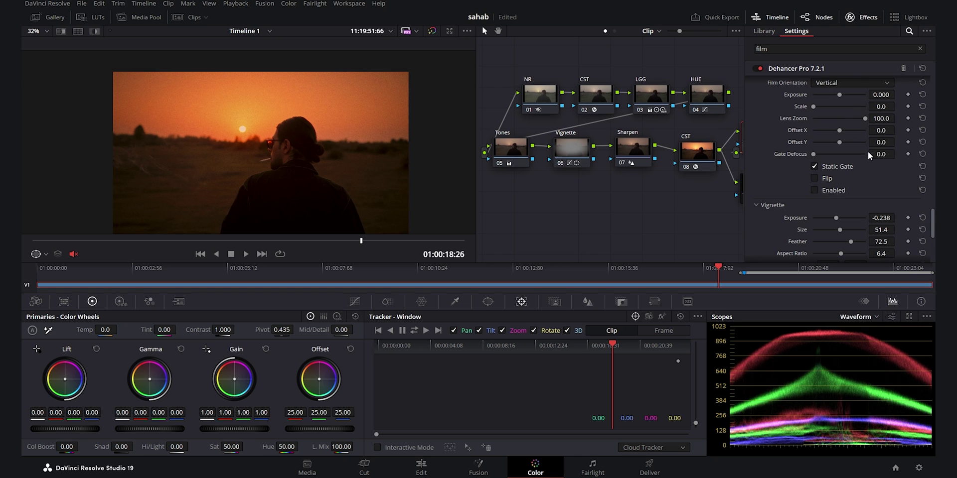
{"action": "left_click", "coordinate": [814, 191]}
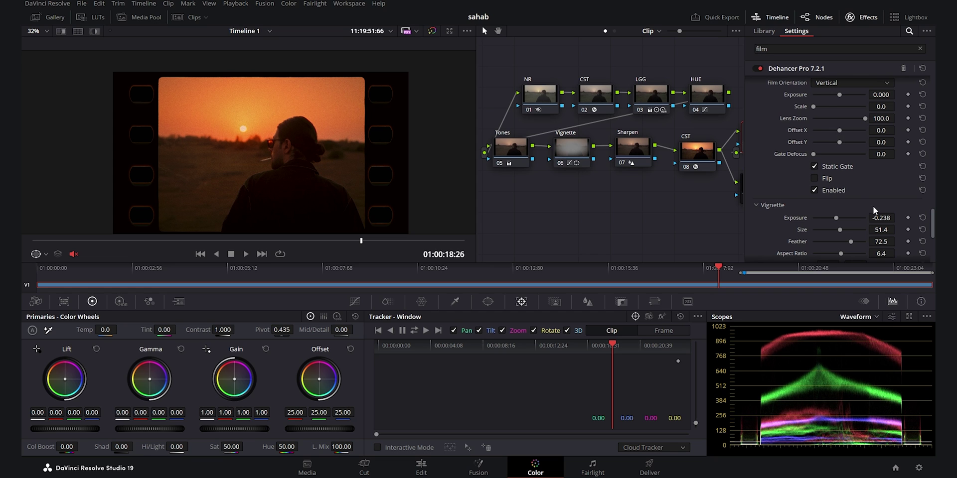
Set the Gate Shape of Dehancer's Overscan to Neat Sharp
{"action": "scroll", "coordinate": [873, 207], "scroll_direction": "up", "scroll_amount": 3}
{"action": "left_click", "coordinate": [843, 174]}
{"action": "left_click", "coordinate": [852, 196]}
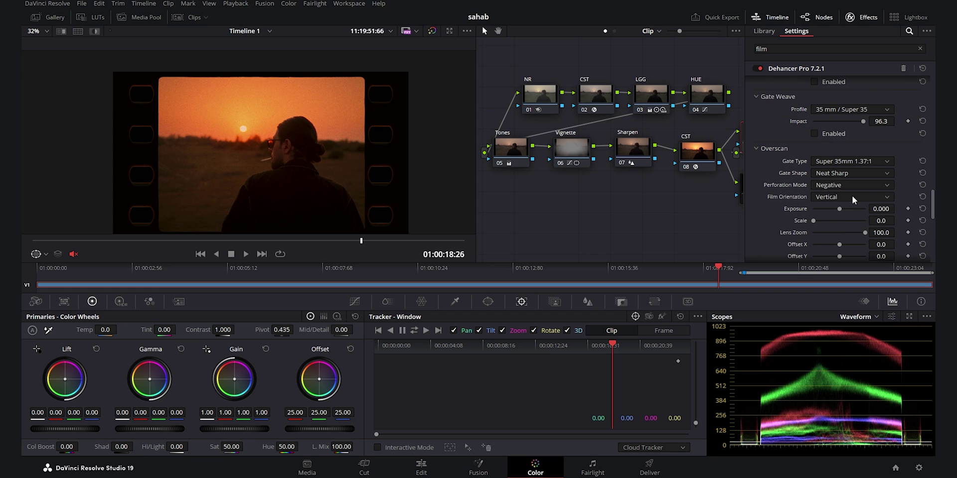
Try the Super 8mm 1.33:1, Standard 16mm 1.37:1, Super 16mm 1.66:1 and Ultra 16mm 1.85:1 gate types in Dehancer's Overscan
{"action": "left_click", "coordinate": [866, 162]}
{"action": "left_click", "coordinate": [863, 174]}
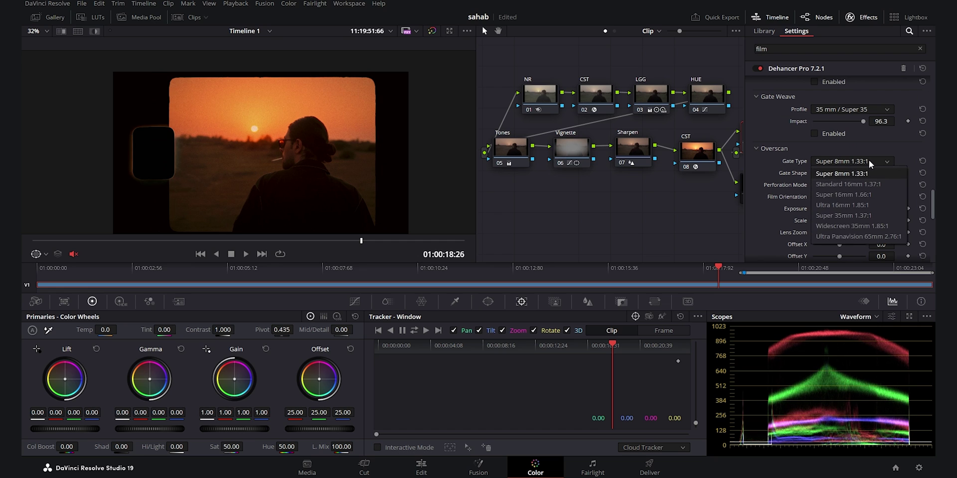
{"action": "left_click", "coordinate": [868, 160]}
{"action": "left_click", "coordinate": [863, 183]}
{"action": "left_click", "coordinate": [866, 162]}
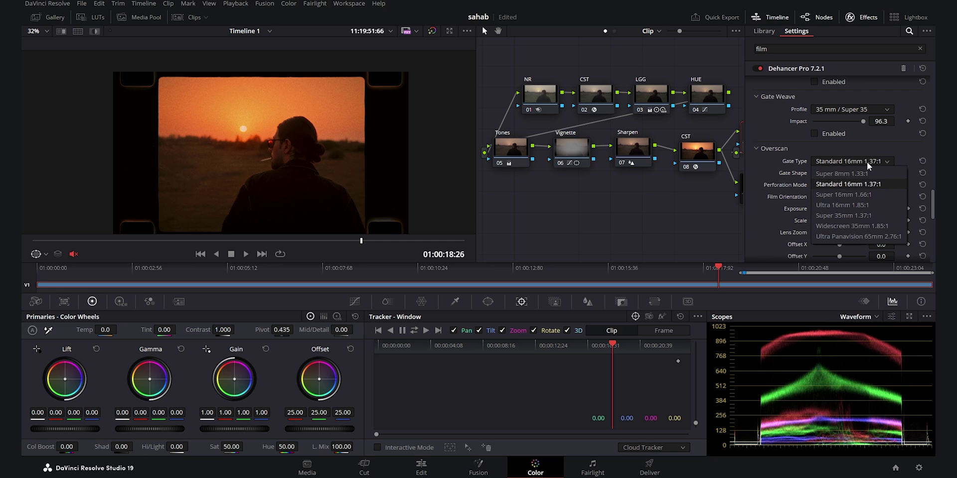
{"action": "left_click", "coordinate": [863, 195]}
{"action": "left_click", "coordinate": [866, 163]}
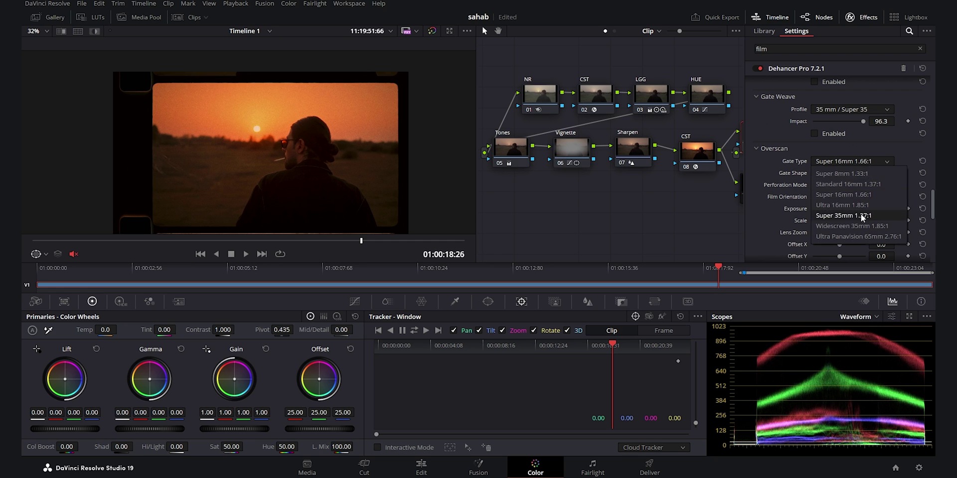
{"action": "left_click", "coordinate": [866, 207]}
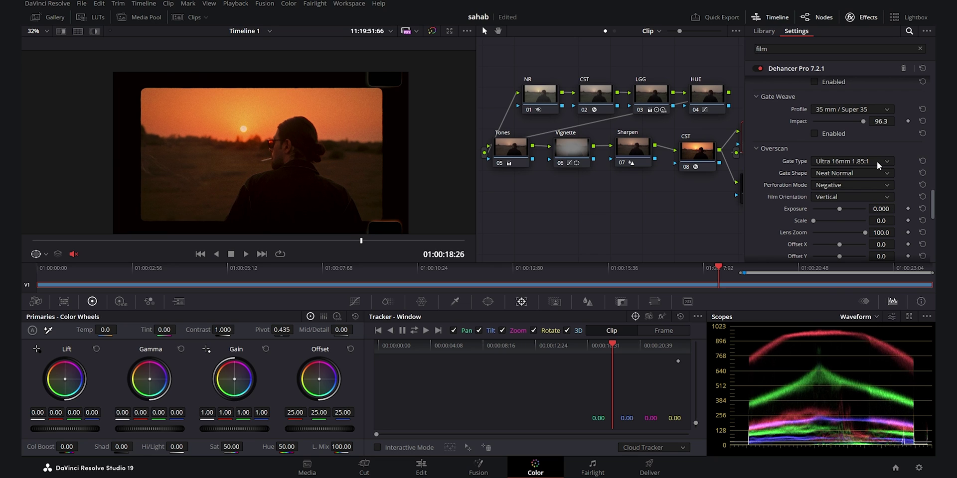
Set Dehancer's Overscan Gate Type to Widescreen 35mm 1.85:1 and disable Overscan
{"action": "left_click", "coordinate": [877, 161]}
{"action": "left_click", "coordinate": [869, 225]}
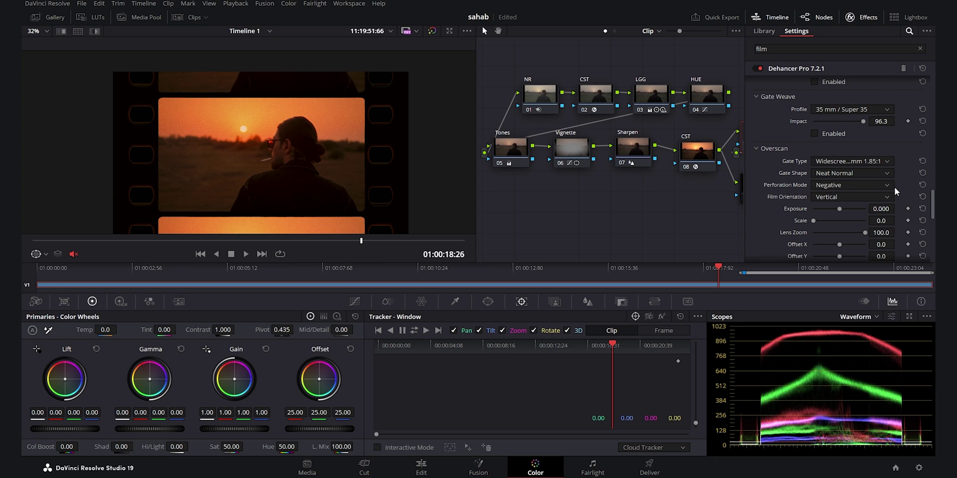
{"action": "scroll", "coordinate": [894, 191], "scroll_direction": "down", "scroll_amount": 1}
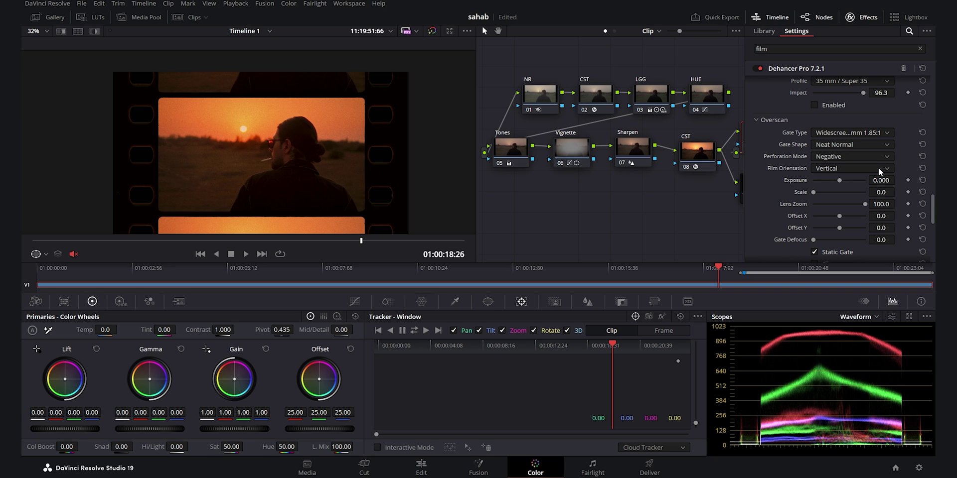
{"action": "scroll", "coordinate": [880, 170], "scroll_direction": "down", "scroll_amount": 1}
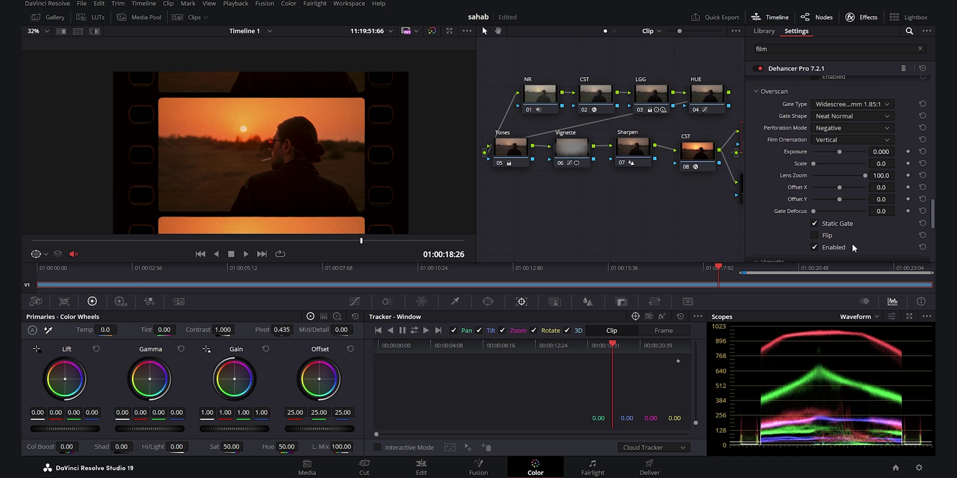
{"action": "left_click", "coordinate": [838, 246]}
Switch the active look from Dehancer back to the Film Look Creator node and show its settings
{"action": "left_click", "coordinate": [871, 16]}
{"action": "key", "text": "ctrl+d"}
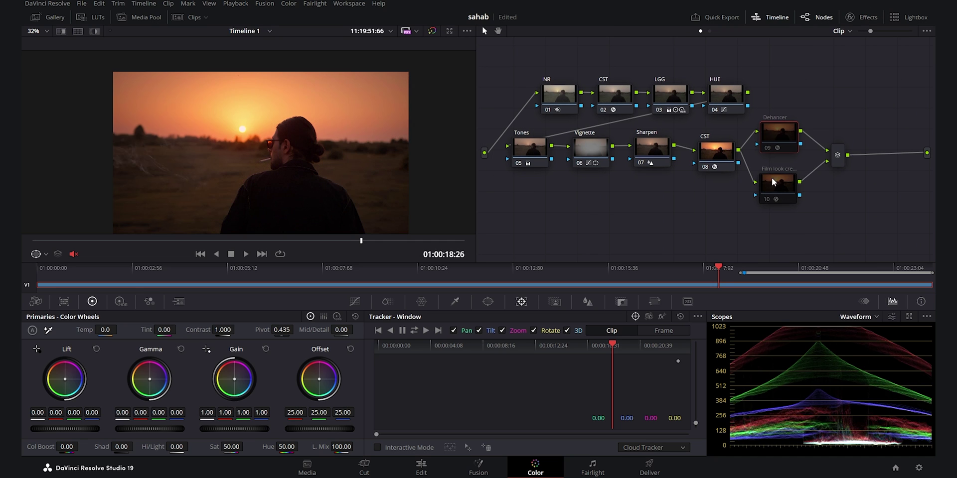
{"action": "left_click", "coordinate": [779, 181]}
{"action": "key", "text": "ctrl+d"}
{"action": "left_click", "coordinate": [861, 17]}
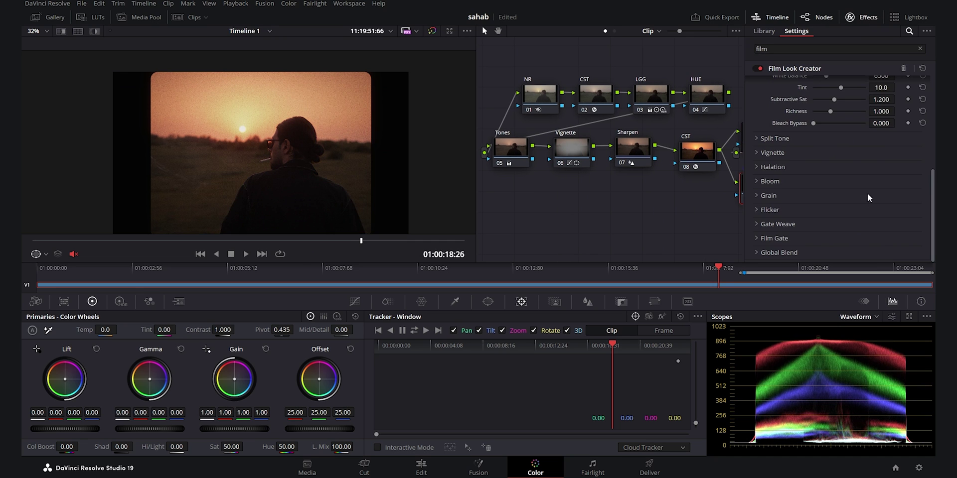
Disable the Film Look Creator's Film Gate, collapse its group and return to the main blend controls
{"action": "left_click", "coordinate": [773, 238]}
{"action": "left_click", "coordinate": [821, 193]}
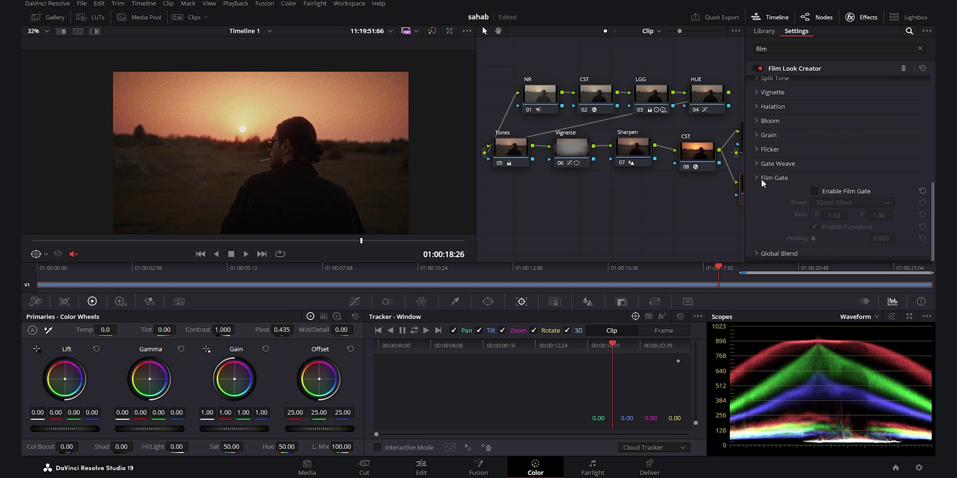
{"action": "left_click", "coordinate": [760, 178]}
{"action": "left_click", "coordinate": [875, 239]}
{"action": "scroll", "coordinate": [821, 210], "scroll_direction": "up", "scroll_amount": 5}
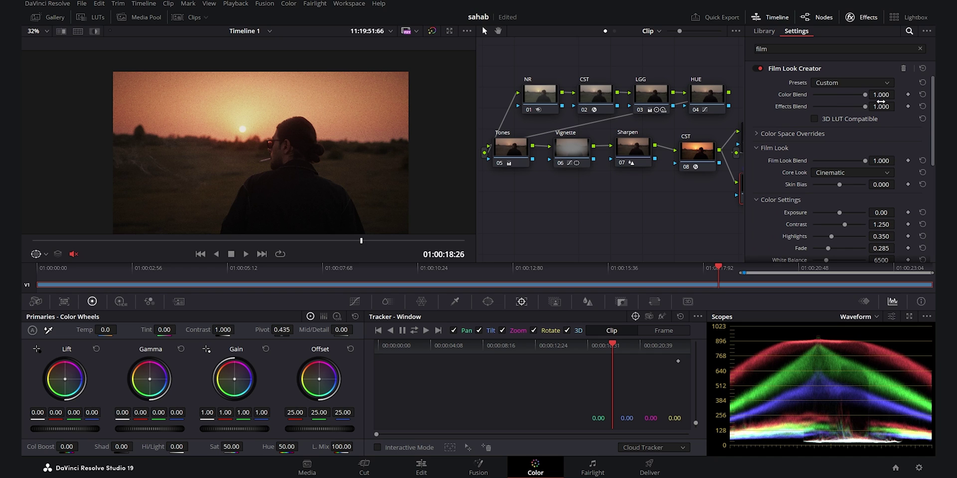
Switch the active look to the Dehancer node and scrub the clip to about 01:00:18:26
{"action": "left_click", "coordinate": [864, 20]}
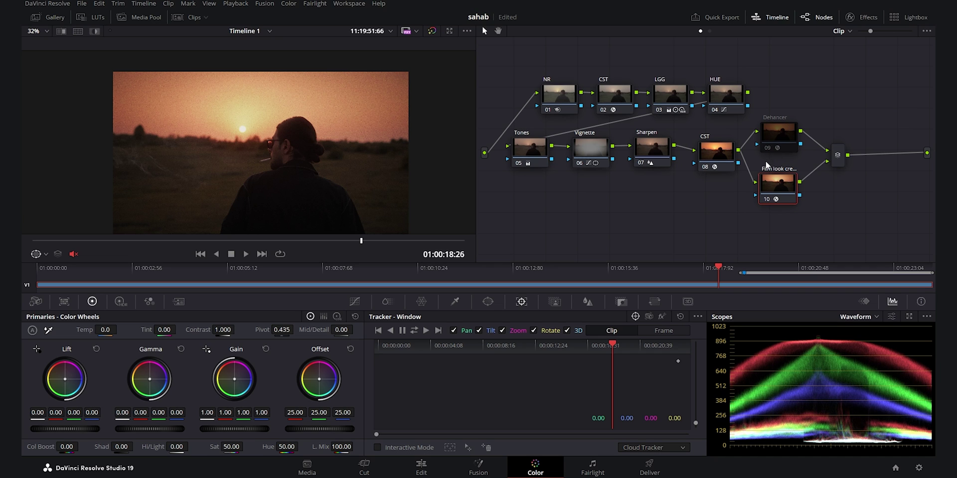
{"action": "left_click", "coordinate": [775, 140]}
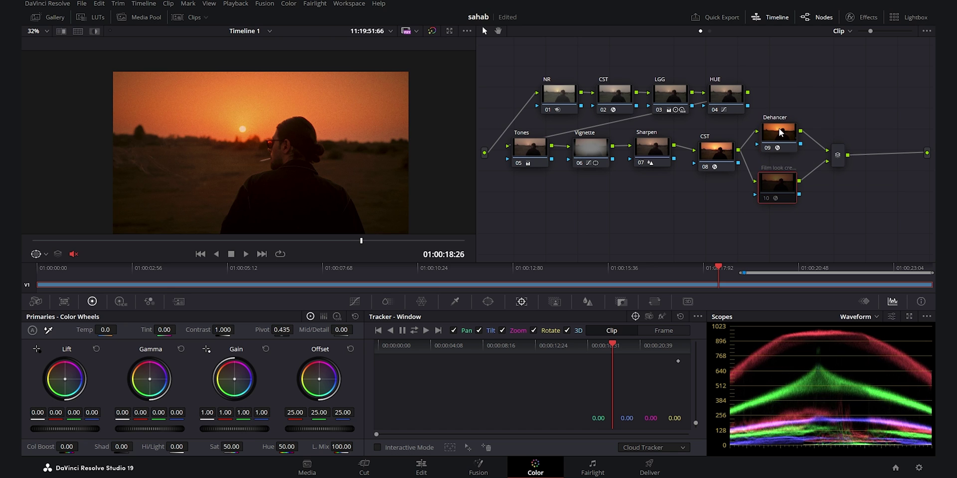
{"action": "left_click", "coordinate": [779, 131]}
{"action": "left_click_drag", "start_coordinate": [331, 241], "coordinate": [362, 244]}
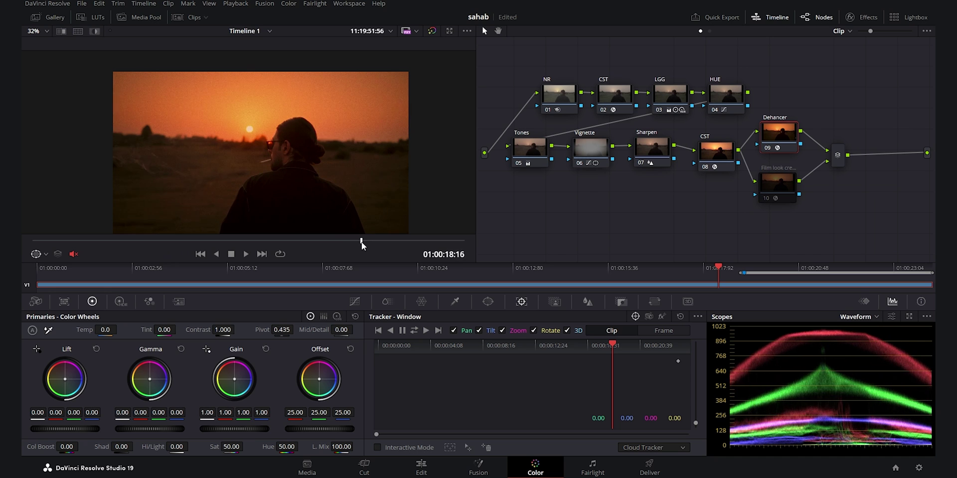
Show Dehancer's settings and expand its Film Developer and Film Compression groups
{"action": "left_click", "coordinate": [852, 18]}
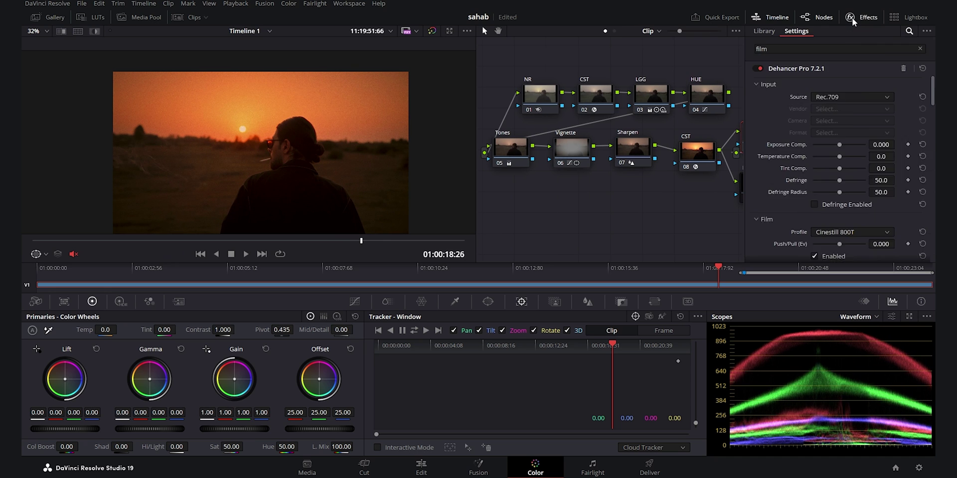
{"action": "scroll", "coordinate": [870, 169], "scroll_direction": "down", "scroll_amount": 3}
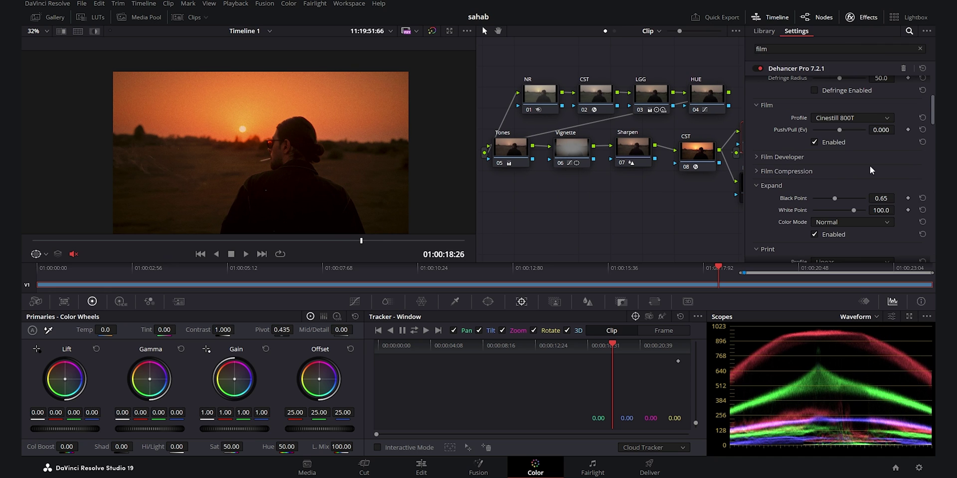
{"action": "left_click", "coordinate": [757, 156]}
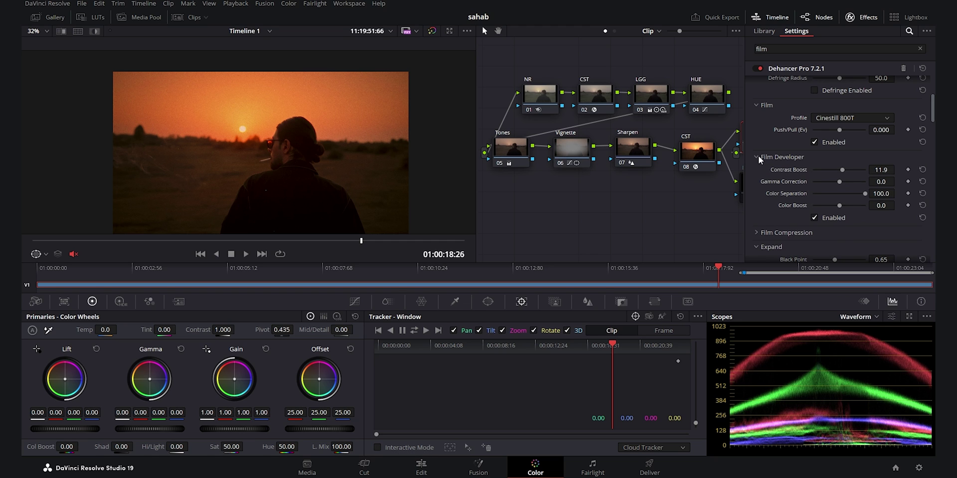
{"action": "left_click", "coordinate": [787, 232]}
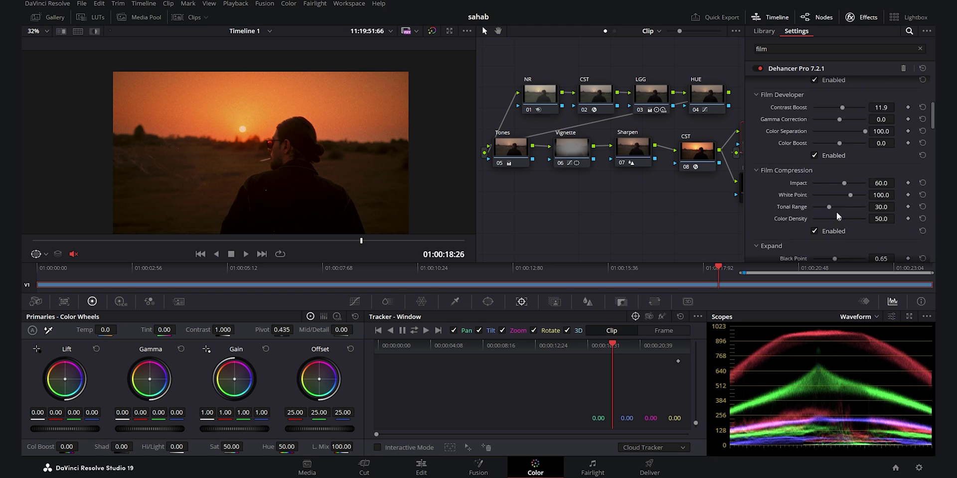
Toggle Dehancer's Film Compression off and on to compare its effect on the sunset shot, leaving it enabled
{"action": "scroll", "coordinate": [835, 200], "scroll_direction": "down", "scroll_amount": 3}
{"action": "left_click", "coordinate": [825, 175]}
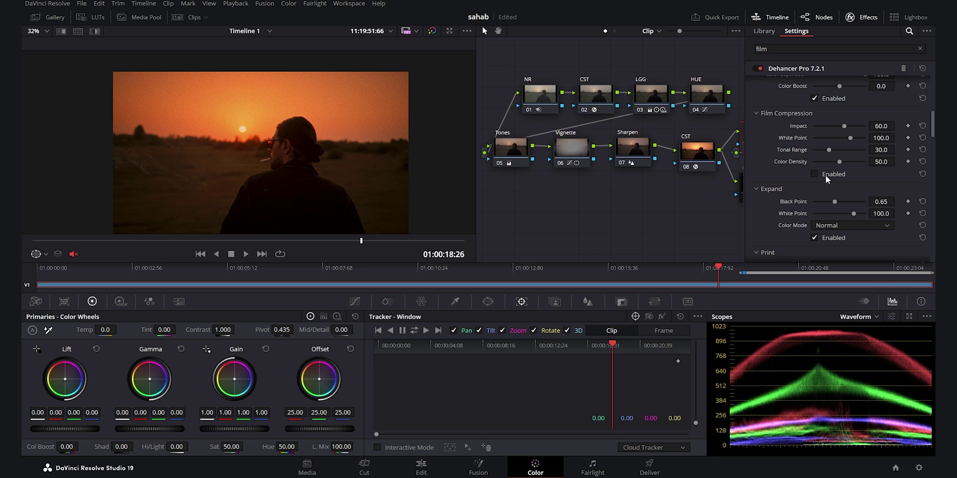
{"action": "left_click", "coordinate": [825, 176]}
{"action": "left_click", "coordinate": [825, 176]}
{"action": "left_click", "coordinate": [820, 173]}
Expand Dehancer's Monitor group and enable Clipping Indication
{"action": "scroll", "coordinate": [795, 184], "scroll_direction": "down", "scroll_amount": 1}
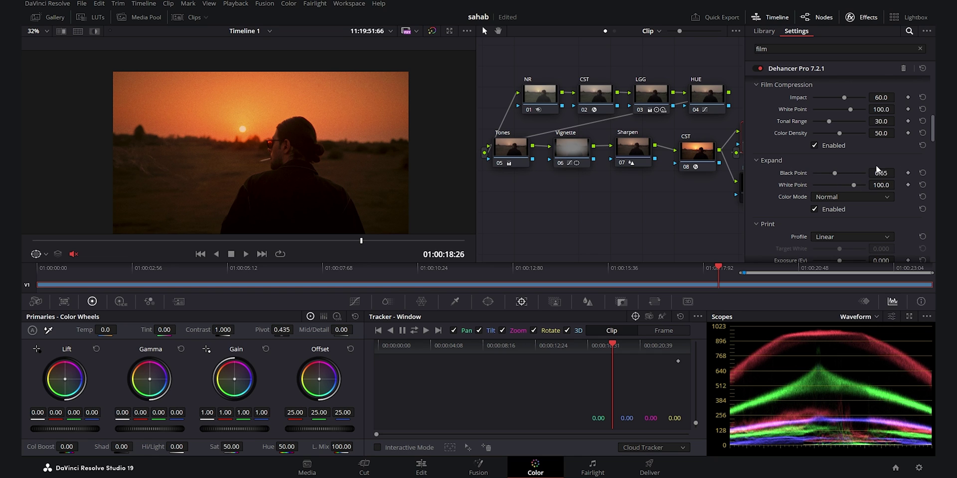
{"action": "scroll", "coordinate": [901, 173], "scroll_direction": "down", "scroll_amount": 8}
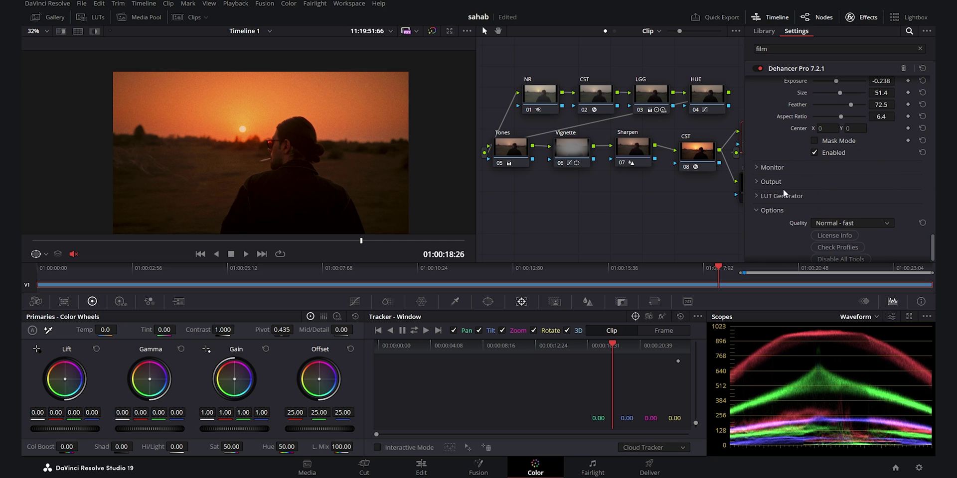
{"action": "left_click", "coordinate": [764, 170]}
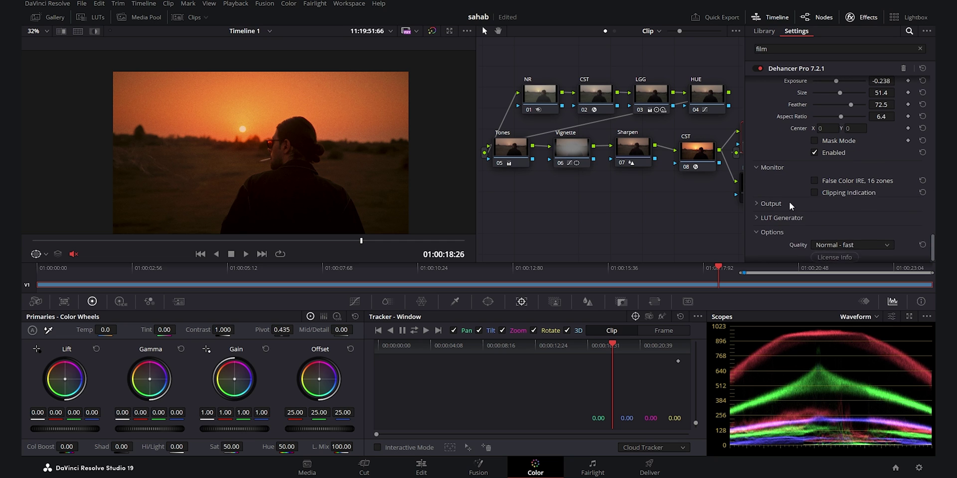
{"action": "left_click", "coordinate": [817, 193]}
Set the Black Point in Dehancer's Expand group to 0.17
{"action": "scroll", "coordinate": [880, 222], "scroll_direction": "up", "scroll_amount": 5}
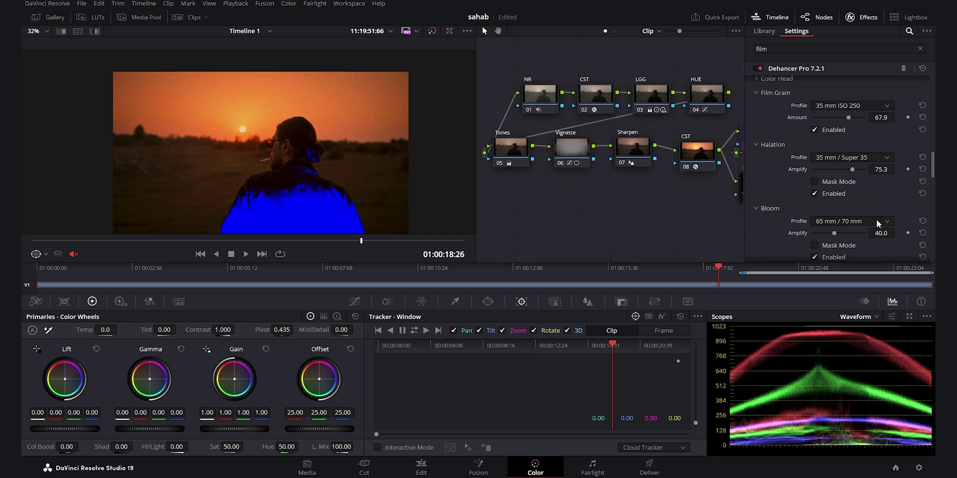
{"action": "scroll", "coordinate": [876, 219], "scroll_direction": "up", "scroll_amount": 6}
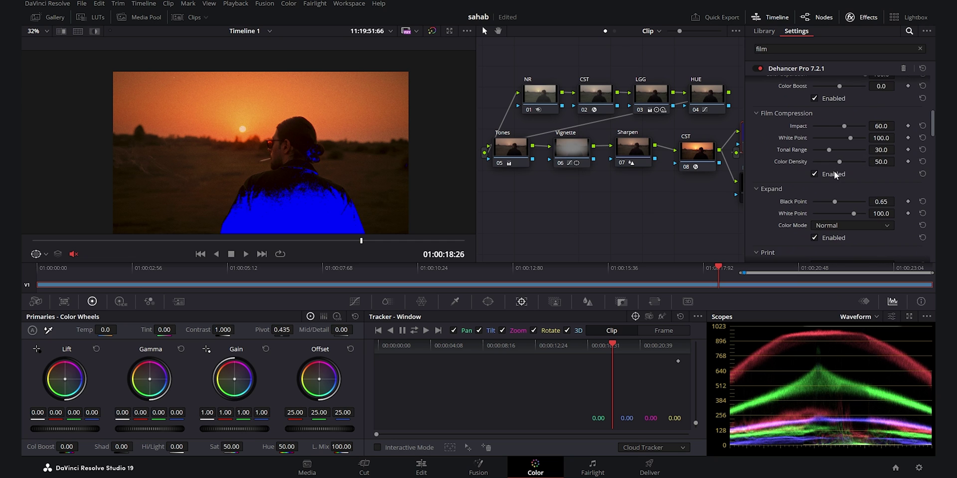
{"action": "scroll", "coordinate": [834, 174], "scroll_direction": "down", "scroll_amount": 2}
{"action": "left_click", "coordinate": [835, 172]}
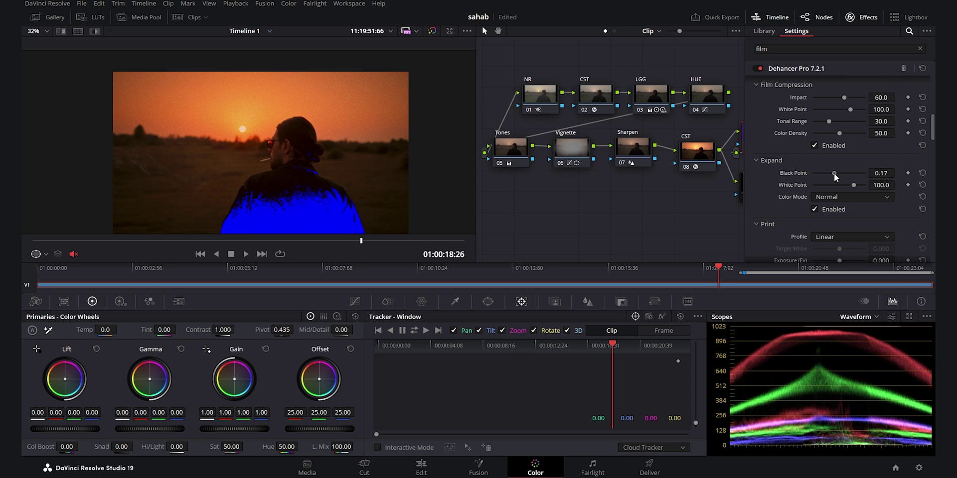
Switch Dehancer's monitoring overlay from Clipping Indication to False Color IRE, 16 zones
{"action": "scroll", "coordinate": [912, 201], "scroll_direction": "down", "scroll_amount": 5}
{"action": "scroll", "coordinate": [911, 201], "scroll_direction": "down", "scroll_amount": 15}
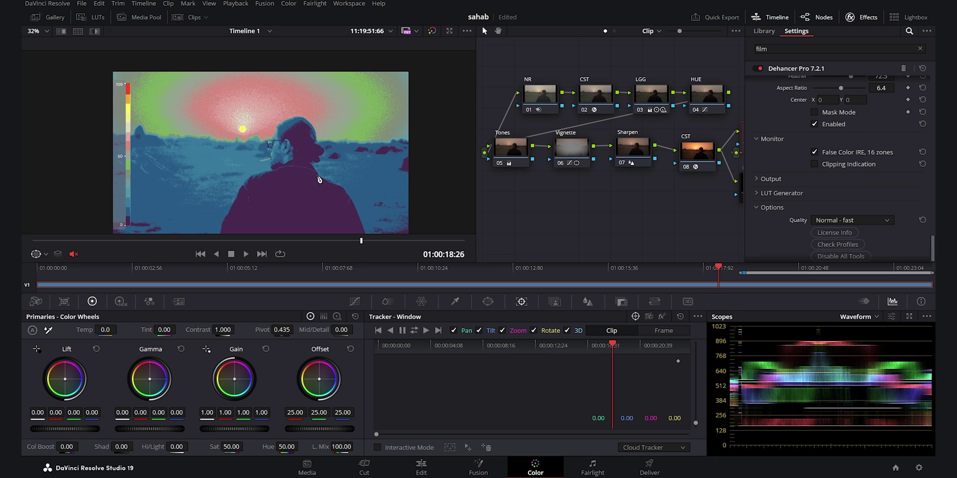
{"action": "scroll", "coordinate": [877, 207], "scroll_direction": "up", "scroll_amount": 6}
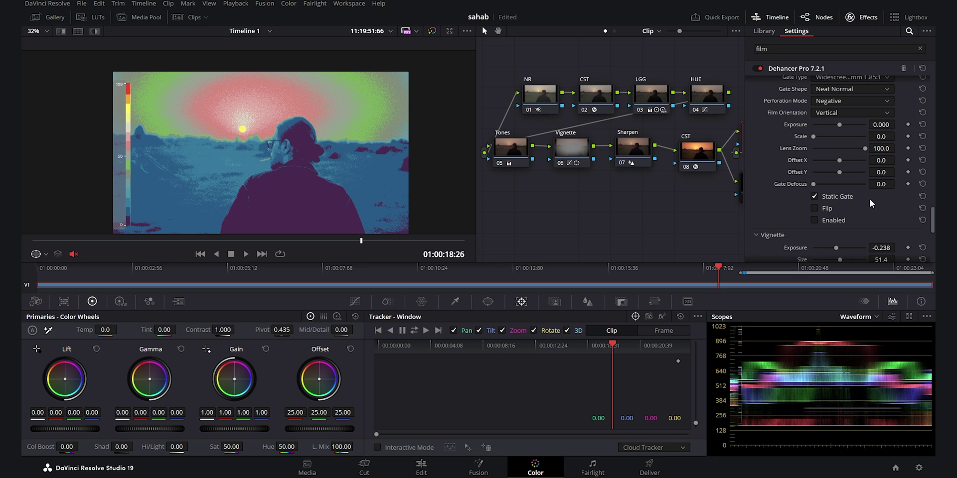
{"action": "scroll", "coordinate": [863, 227], "scroll_direction": "up", "scroll_amount": 2}
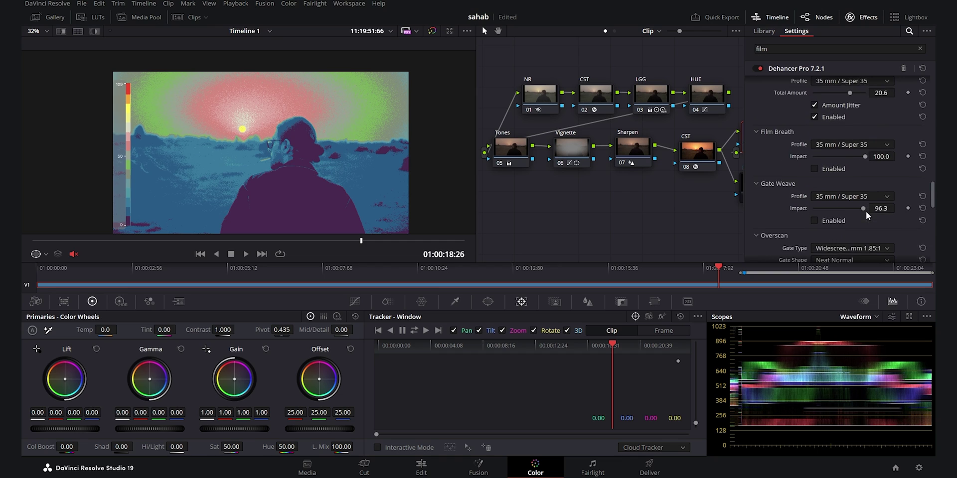
{"action": "scroll", "coordinate": [865, 212], "scroll_direction": "up", "scroll_amount": 2}
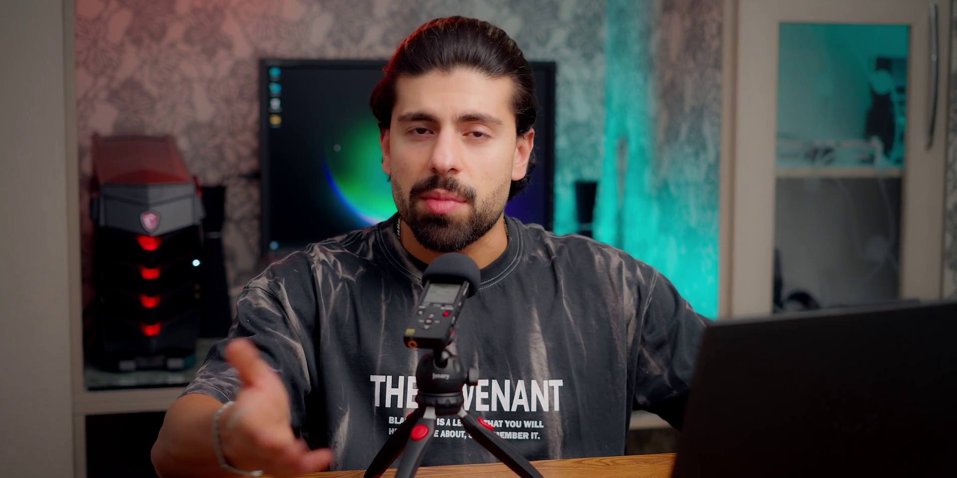